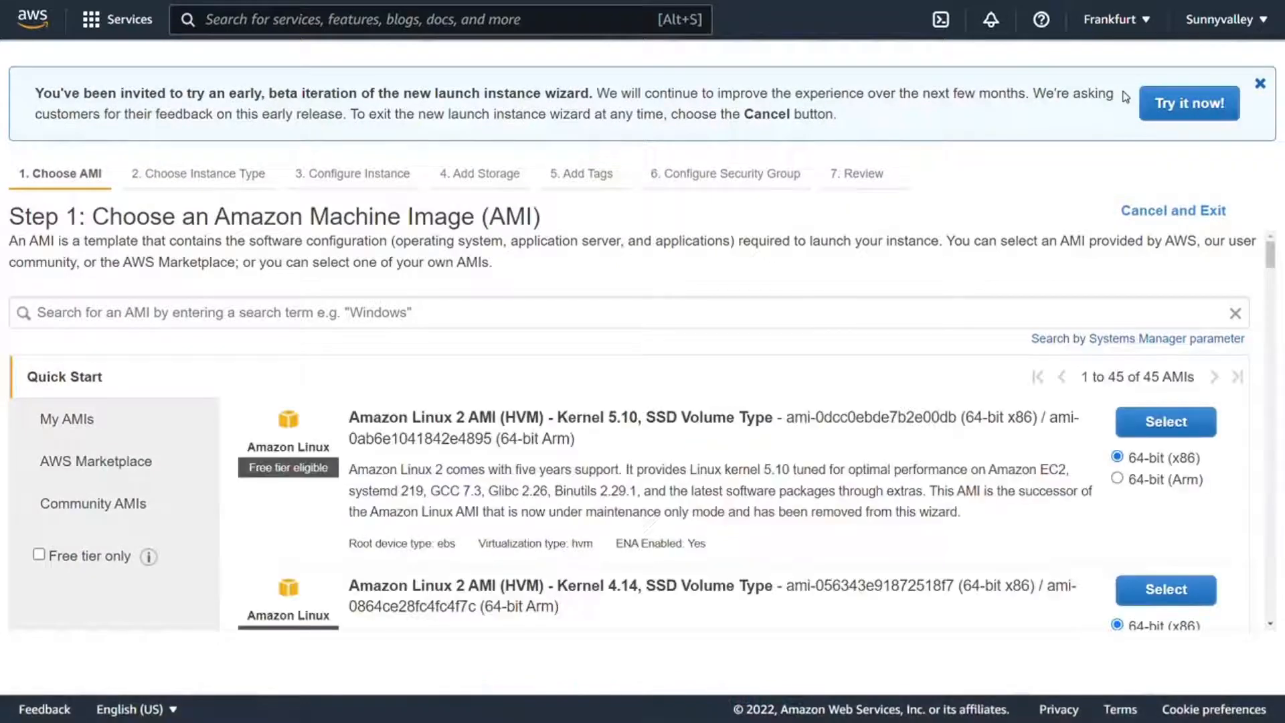
Step: Search the AMIs for "opnsense", select OPNsense Firewall/Router/VPN/IDPS from AWS Marketplace, and continue past its pricing details
{"action": "left_click", "coordinate": [101, 311]}
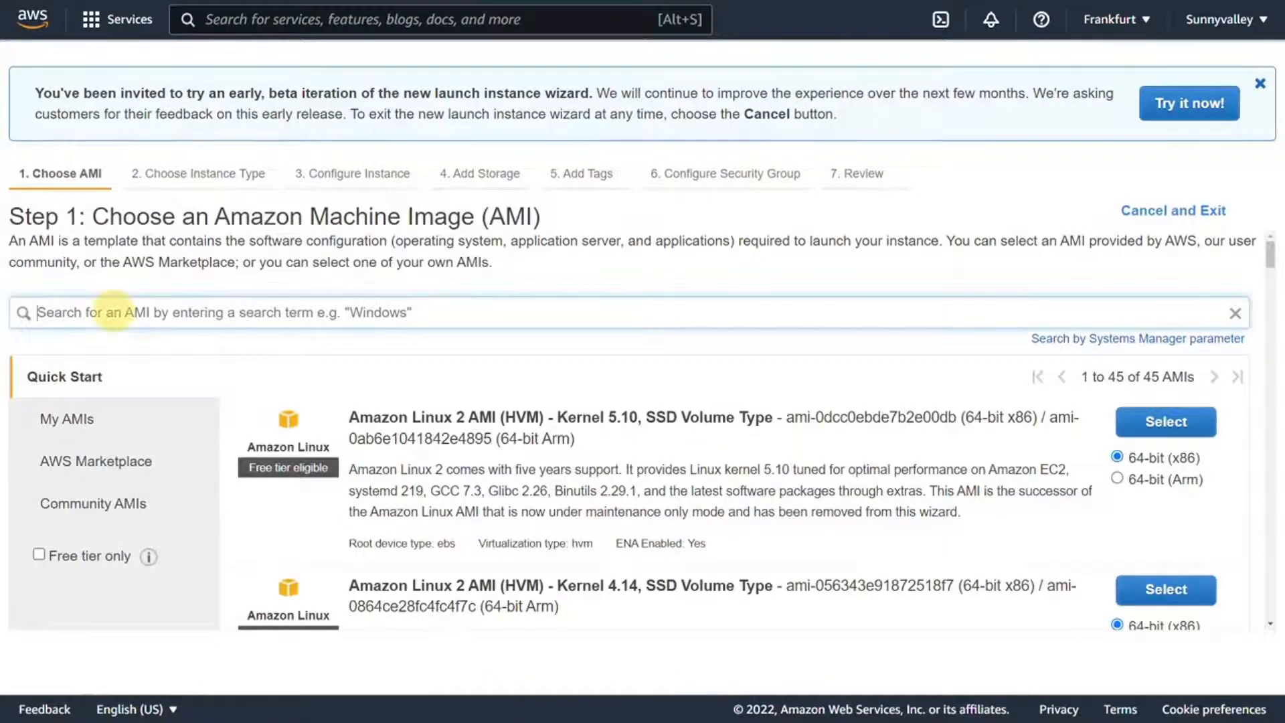
{"action": "type", "text": "opnse"}
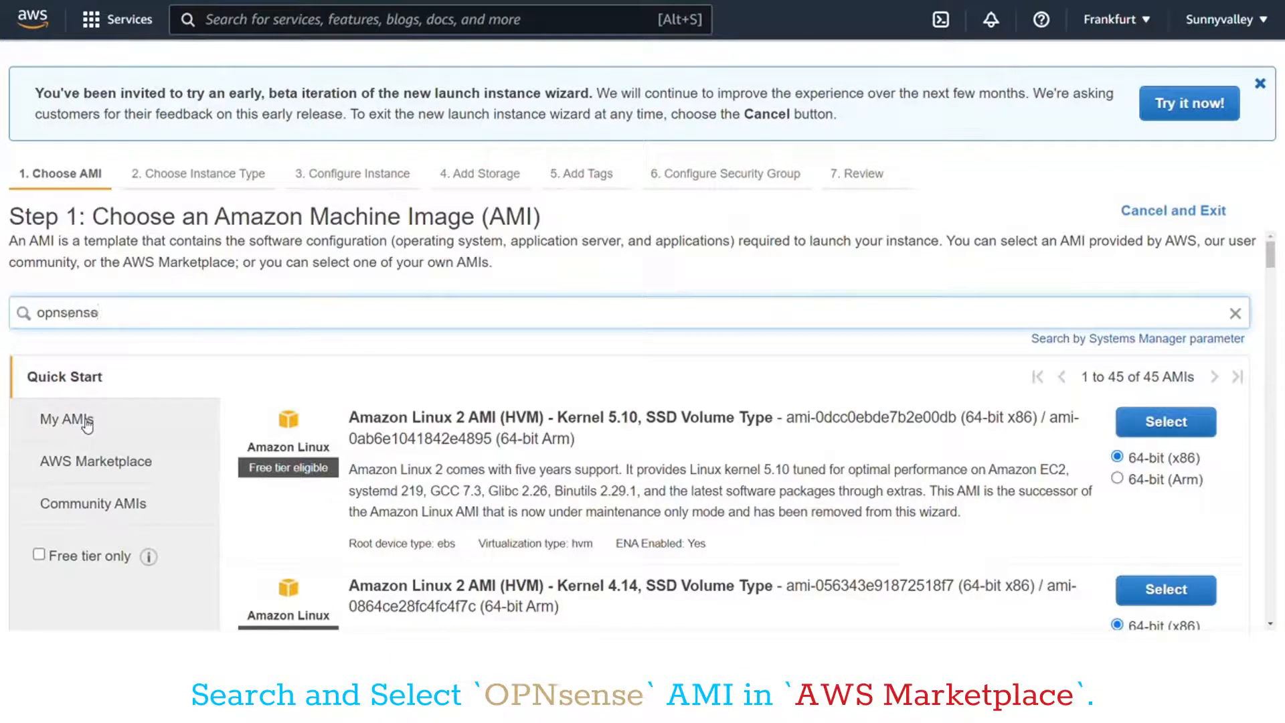
{"action": "type", "text": "nse"}
{"action": "key", "text": "Return"}
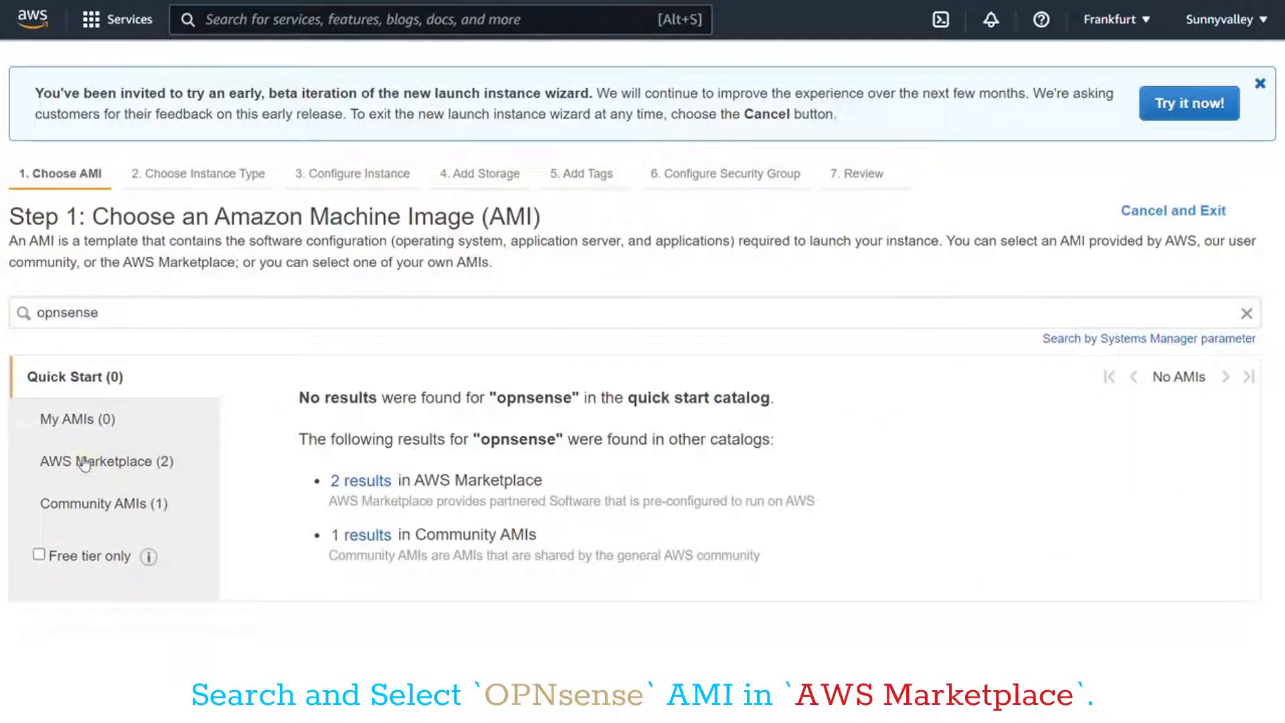
{"action": "left_click", "coordinate": [112, 473]}
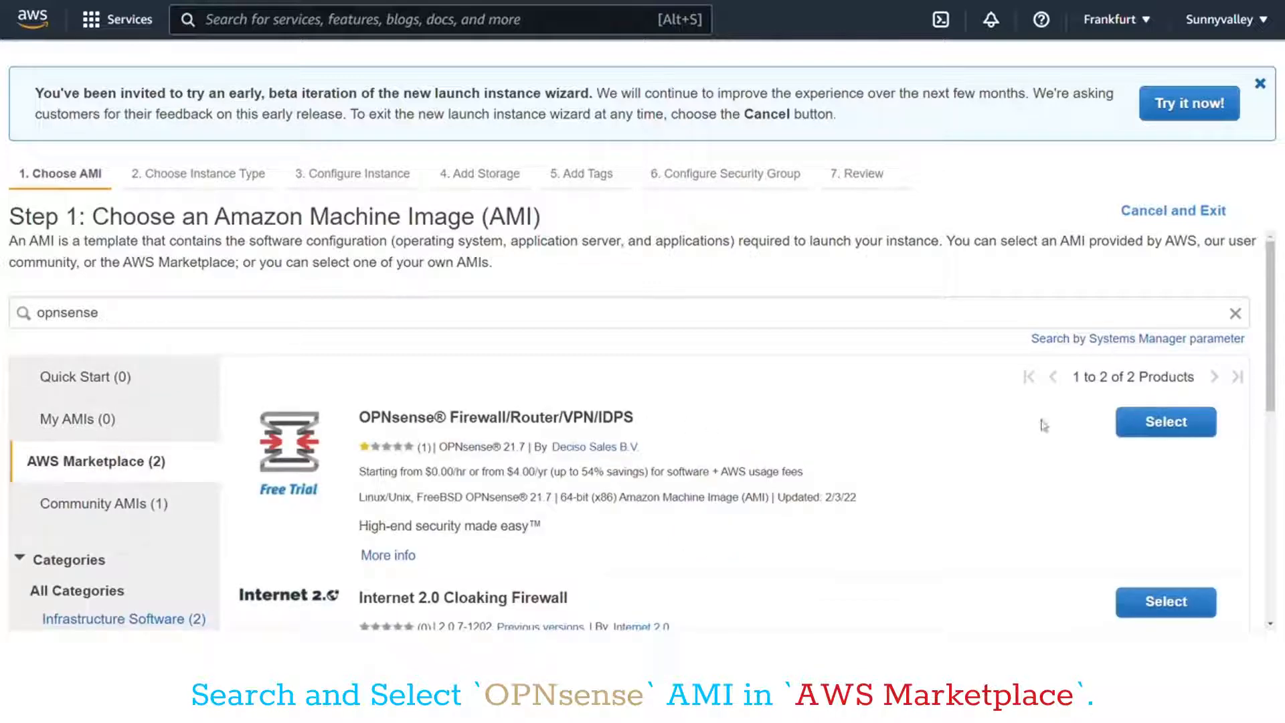
{"action": "left_click", "coordinate": [1173, 422]}
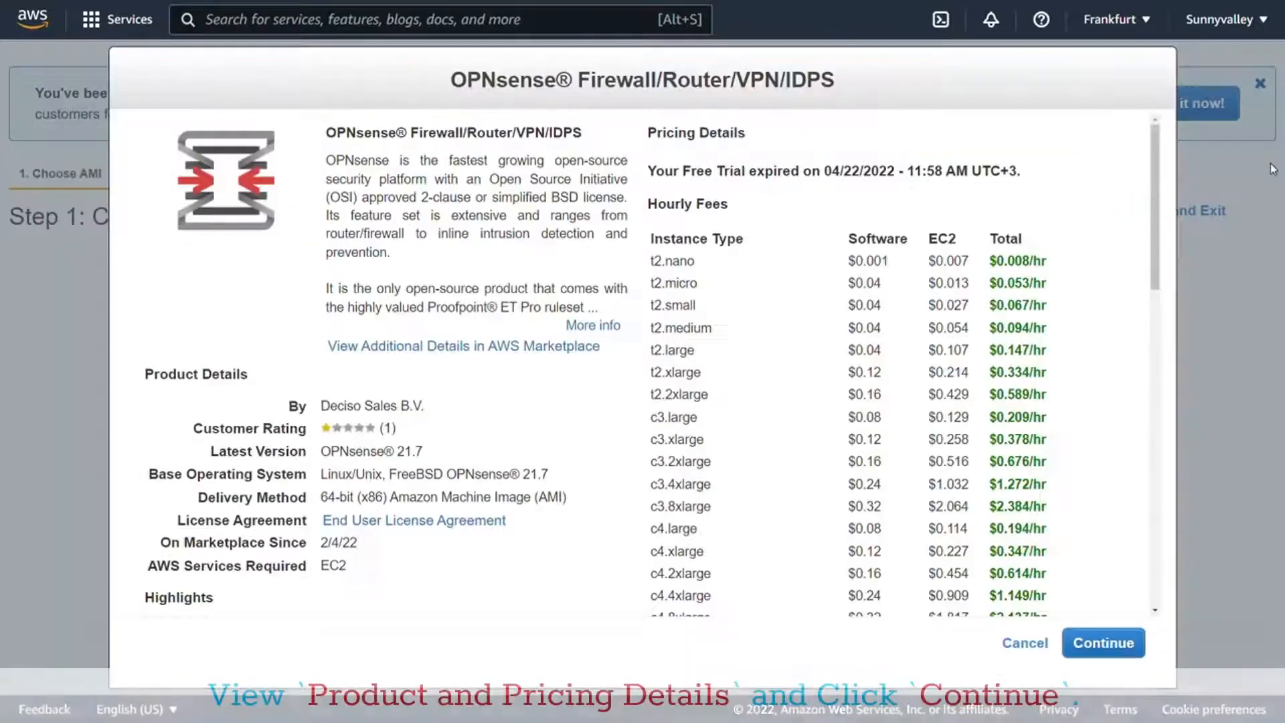
{"action": "left_click", "coordinate": [1111, 643]}
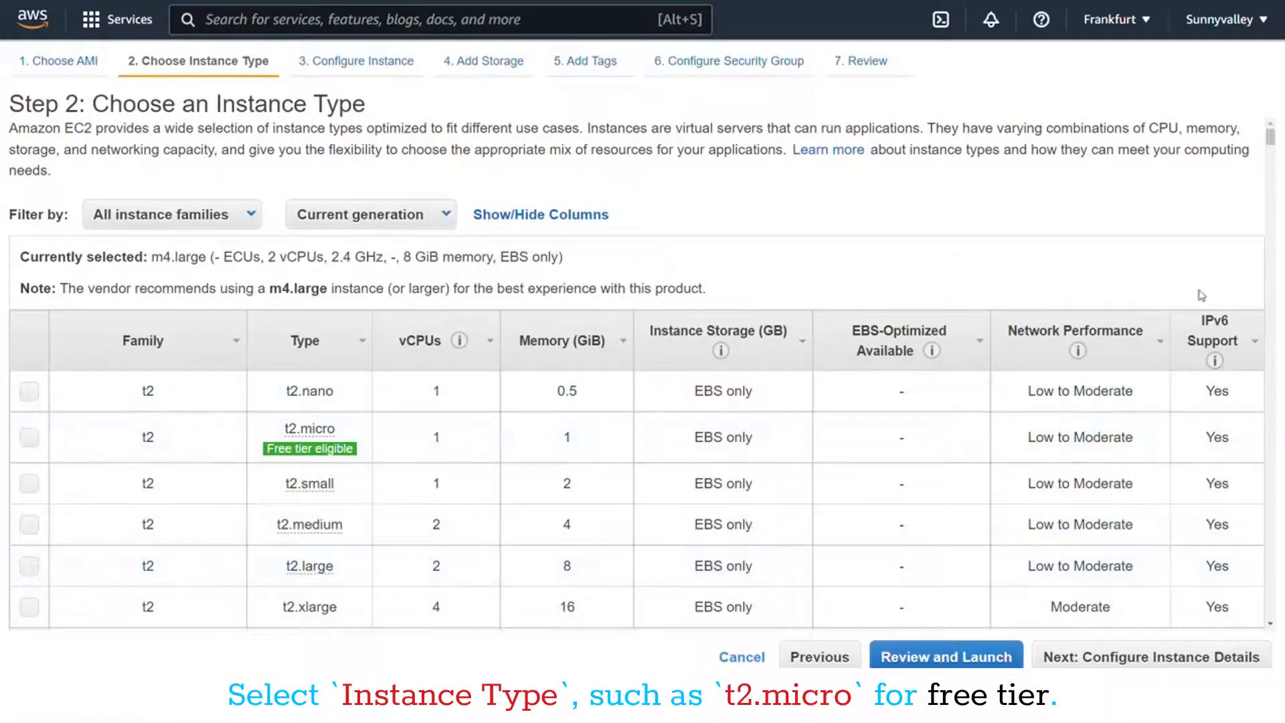
Step: Choose the free-tier t2.micro instance type and keep the default instance details, proceeding to the storage settings
{"action": "left_click_drag", "start_coordinate": [142, 257], "coordinate": [199, 257]}
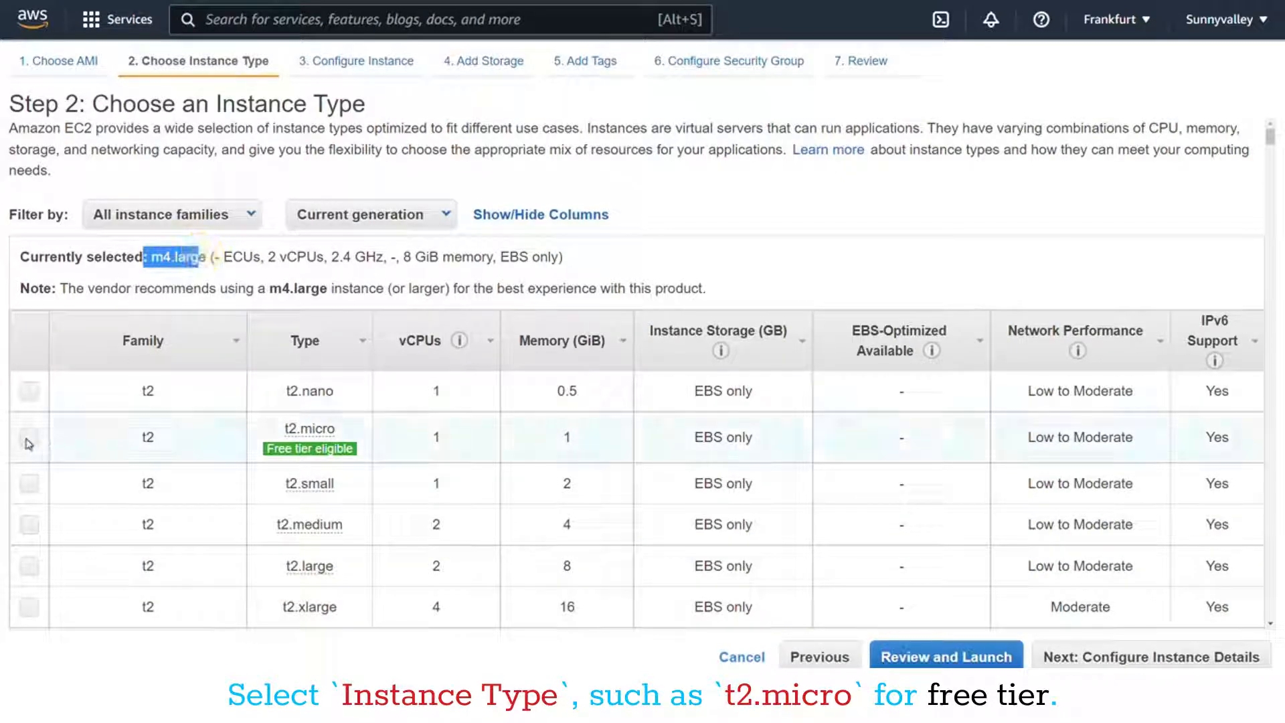
{"action": "left_click", "coordinate": [28, 438]}
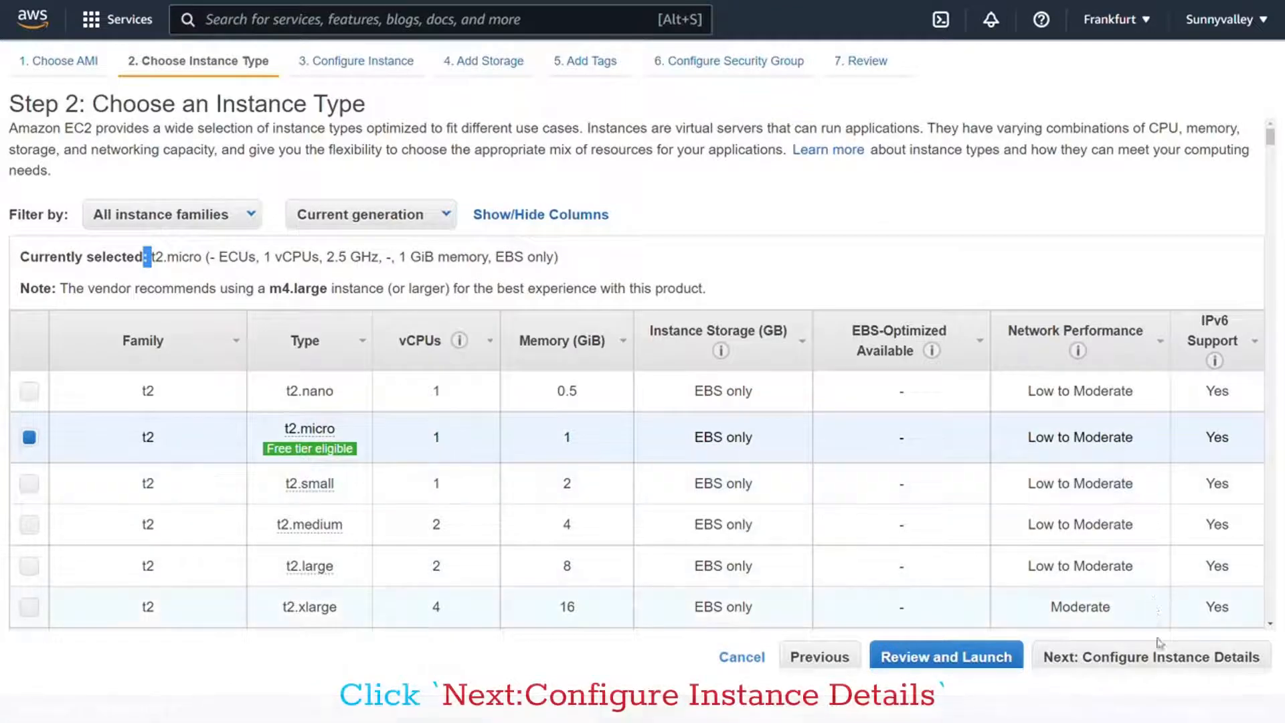
{"action": "left_click", "coordinate": [1165, 659]}
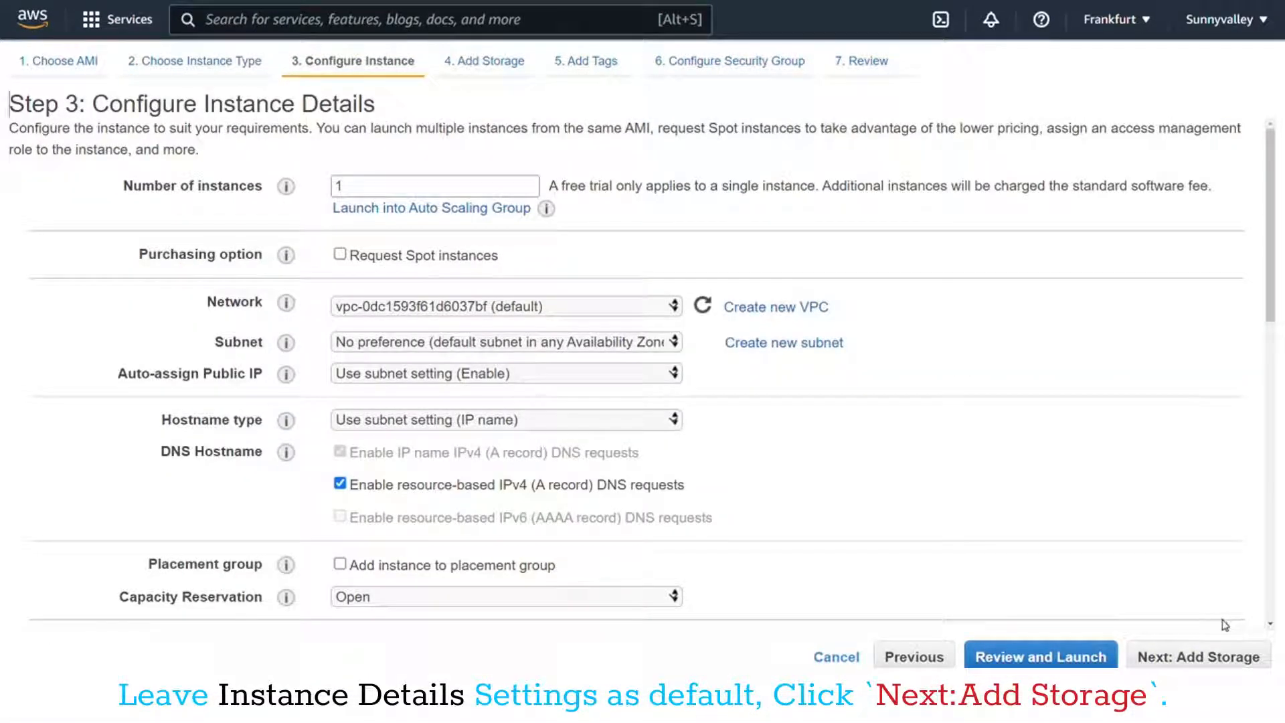
{"action": "left_click", "coordinate": [1222, 662]}
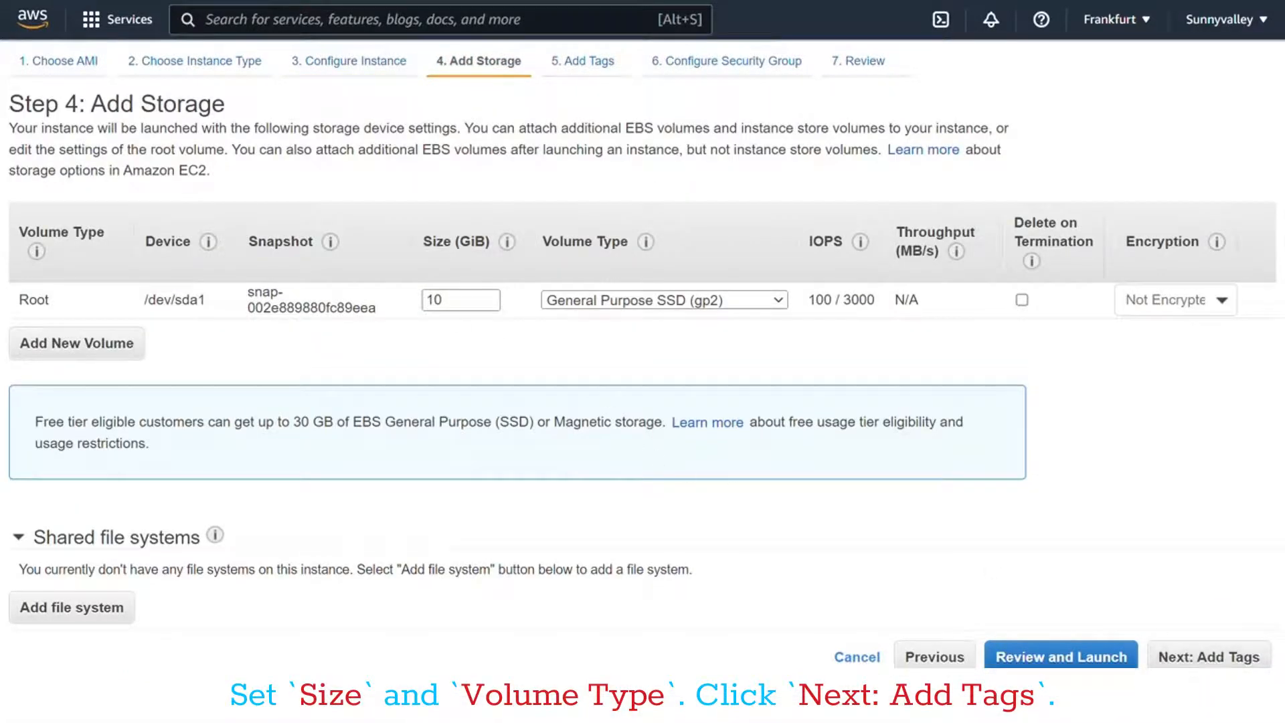
Step: Set the root volume size to 30 GiB and proceed to the tag settings
{"action": "double_click", "coordinate": [451, 300]}
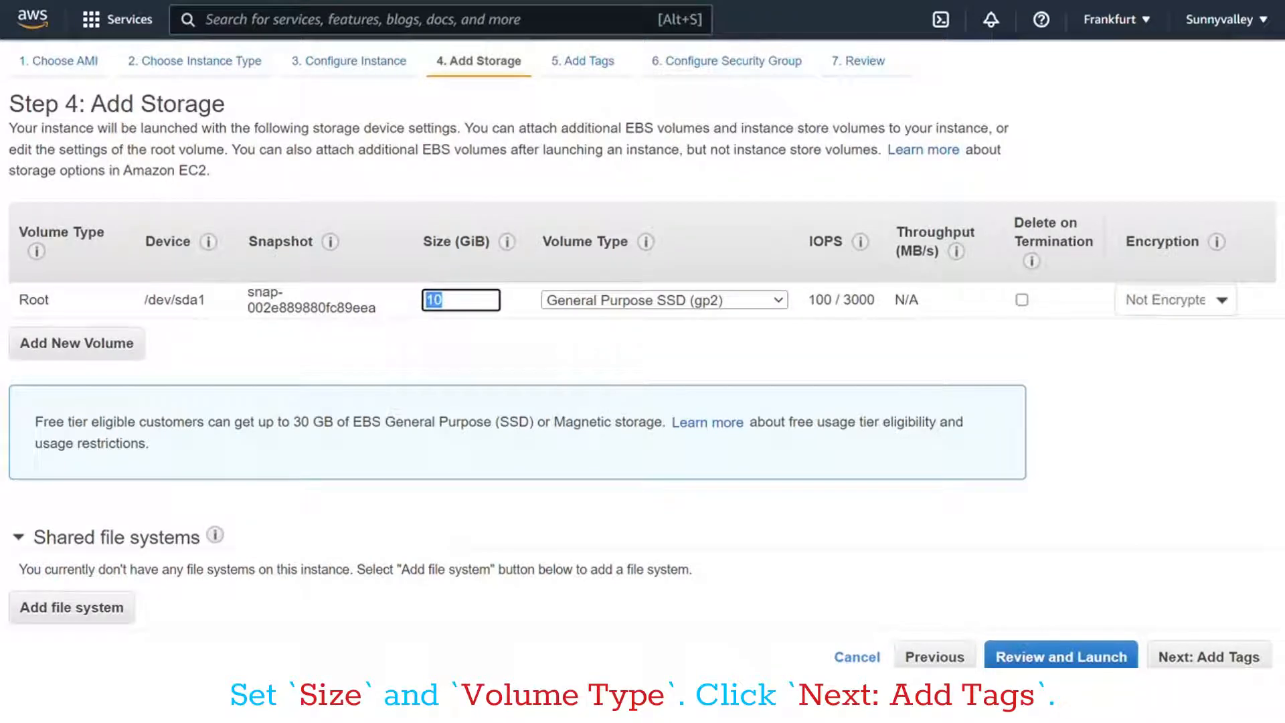
{"action": "type", "text": "30"}
{"action": "left_click", "coordinate": [1219, 657]}
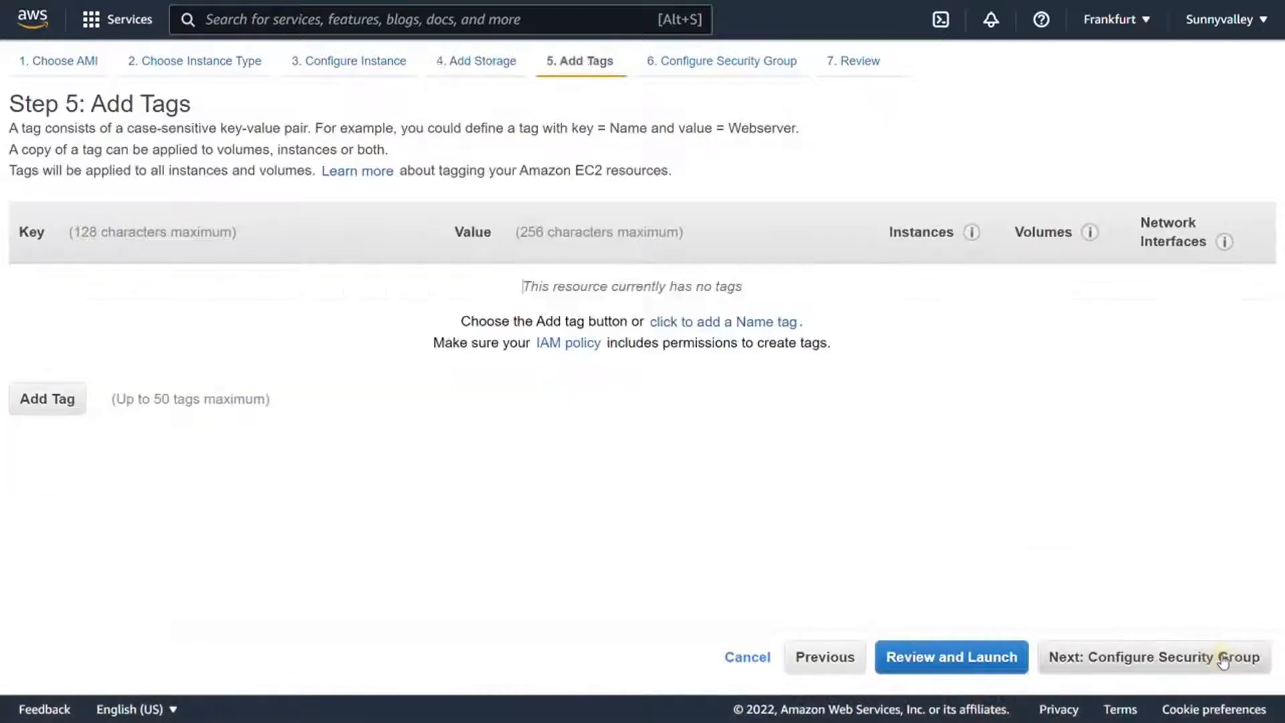
Step: Add a tag with key Name and value opnsense, and proceed to the security group configuration
{"action": "left_click", "coordinate": [46, 399]}
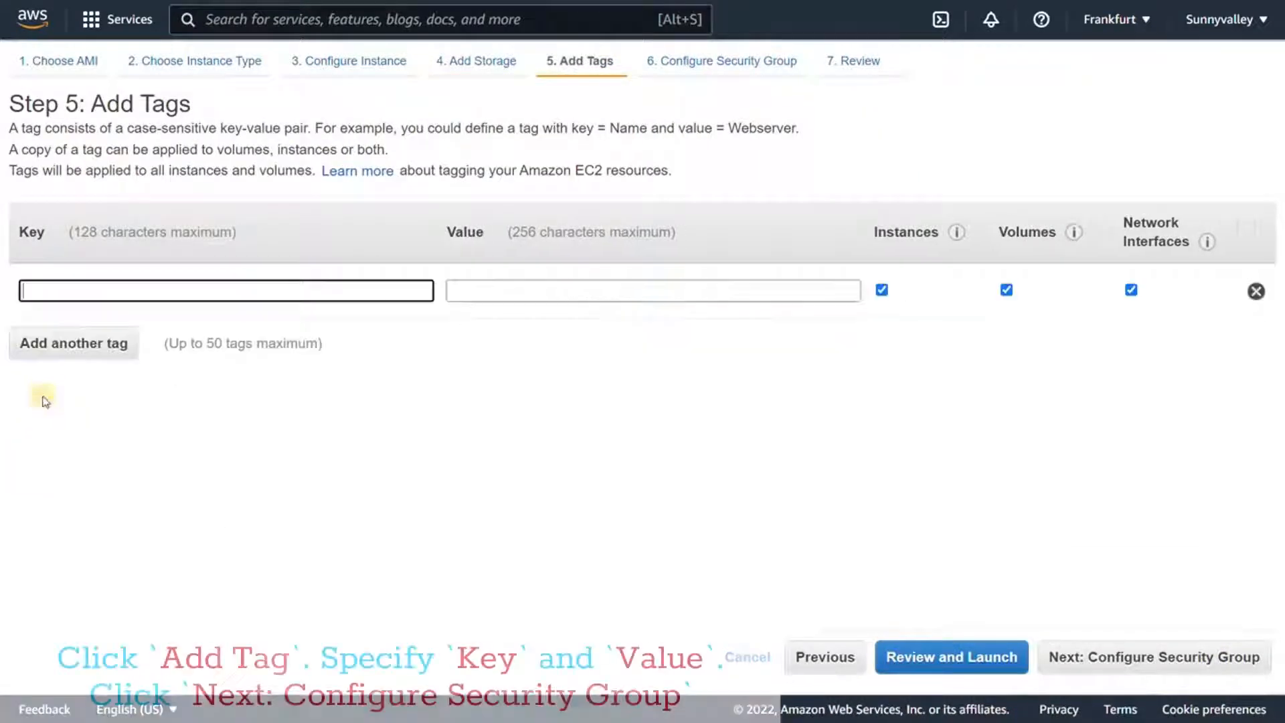
{"action": "type", "text": "Name"}
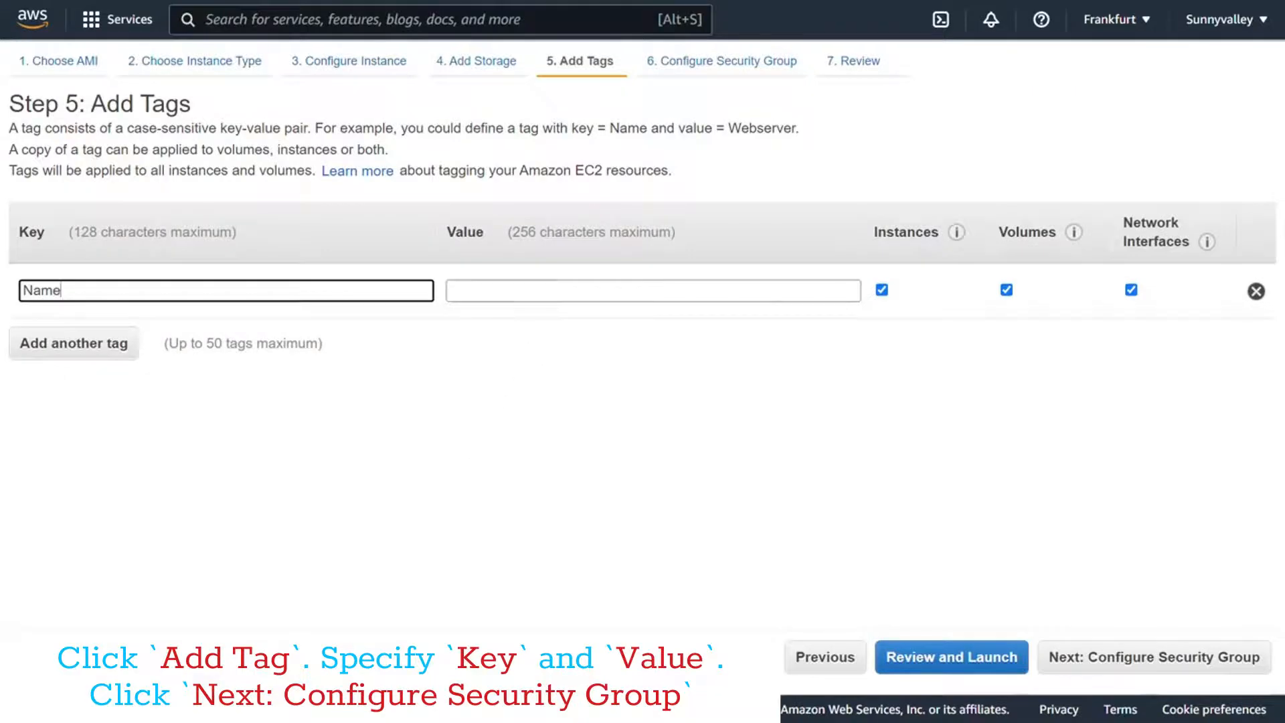
{"action": "left_click", "coordinate": [499, 288]}
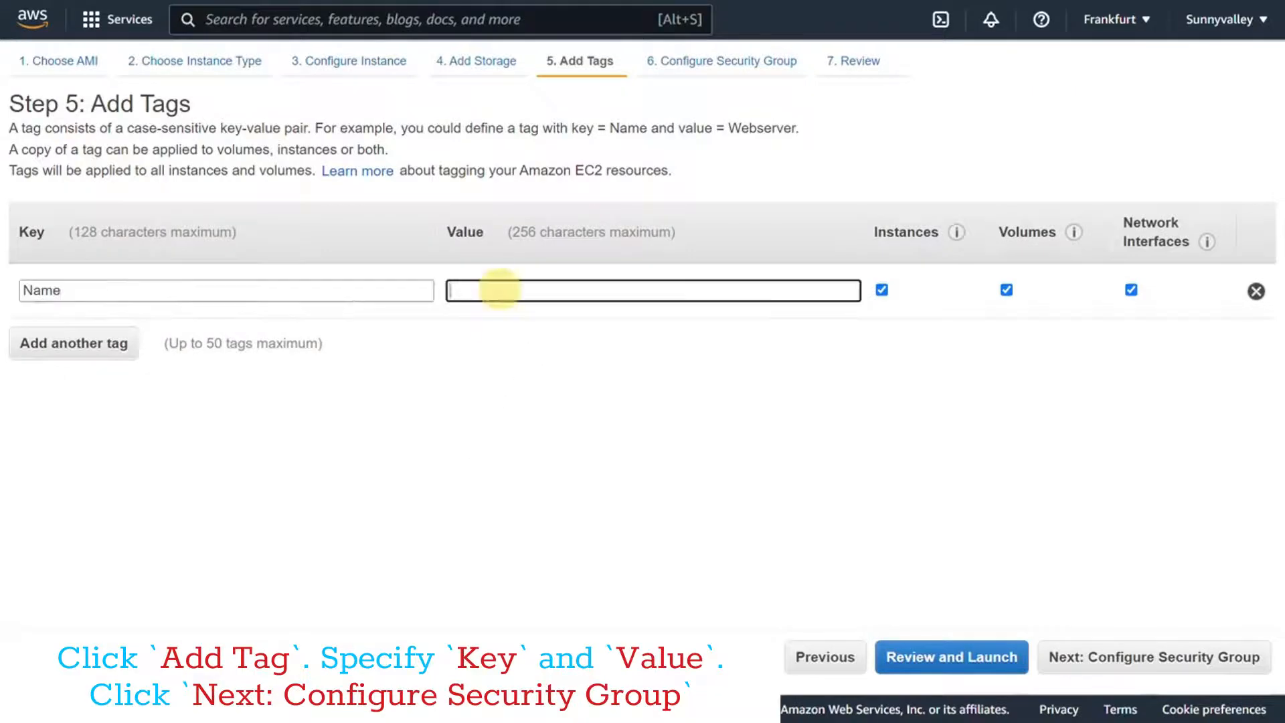
{"action": "type", "text": "opnsense"}
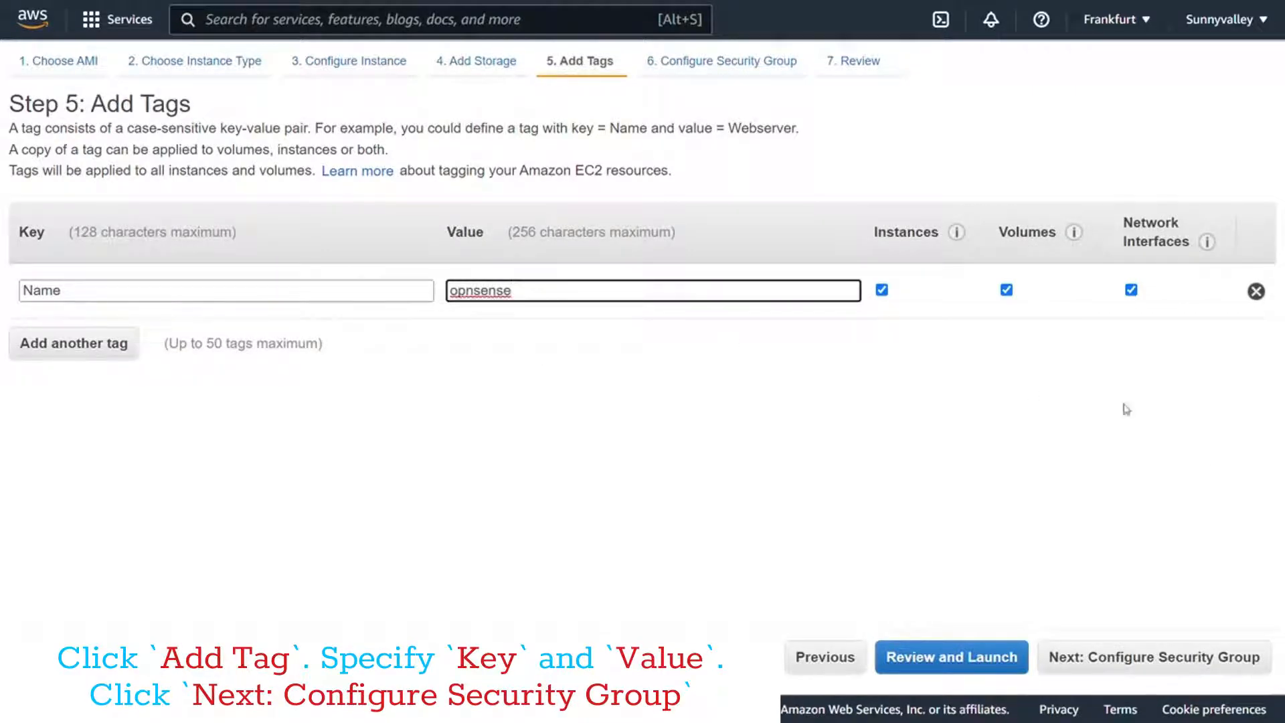
{"action": "left_click", "coordinate": [1185, 664]}
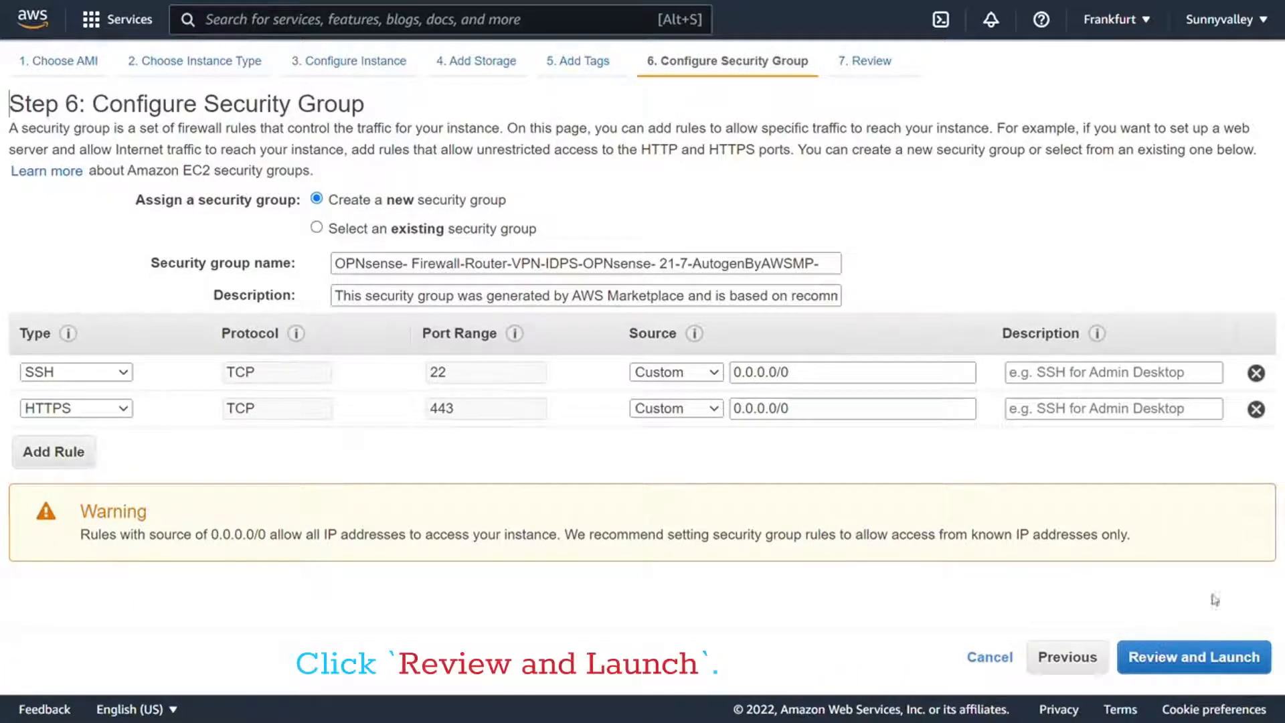
Step: Keep the suggested security group, start the launch, and create and download a new RSA key pair named opnsense
{"action": "left_click", "coordinate": [1203, 659]}
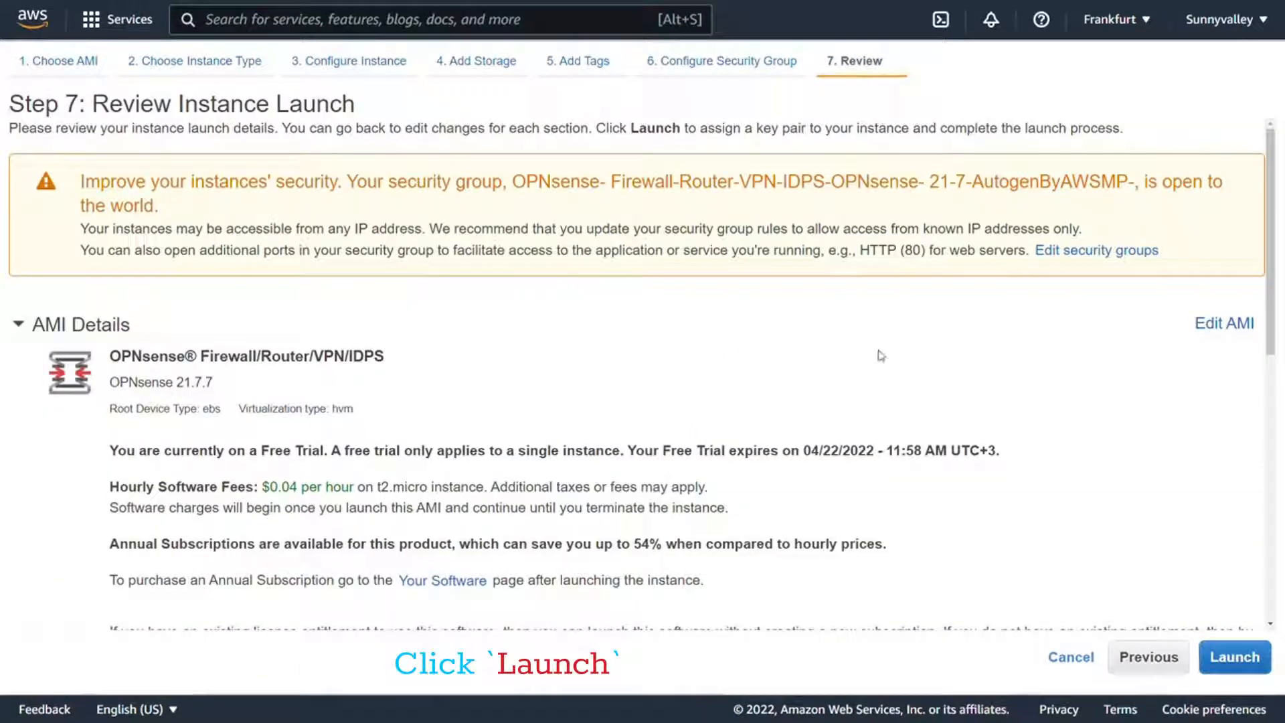
{"action": "left_click", "coordinate": [1239, 657]}
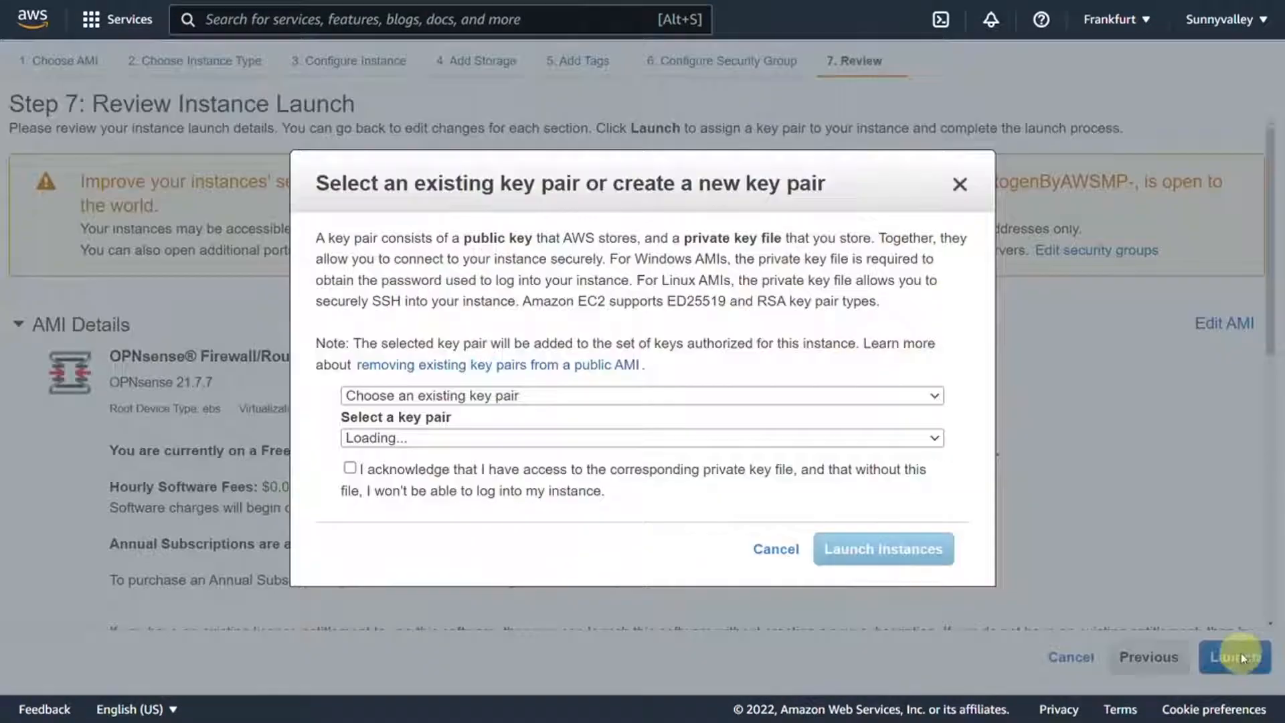
{"action": "left_click", "coordinate": [612, 395]}
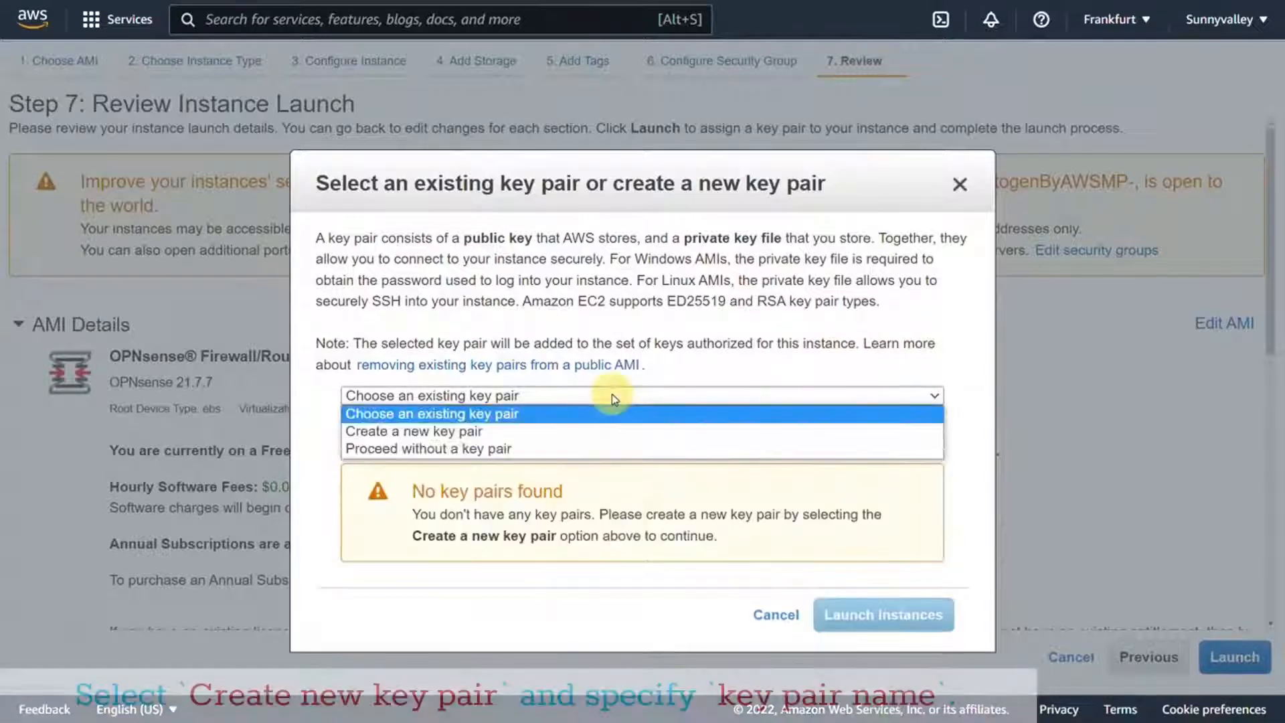
{"action": "left_click", "coordinate": [522, 432]}
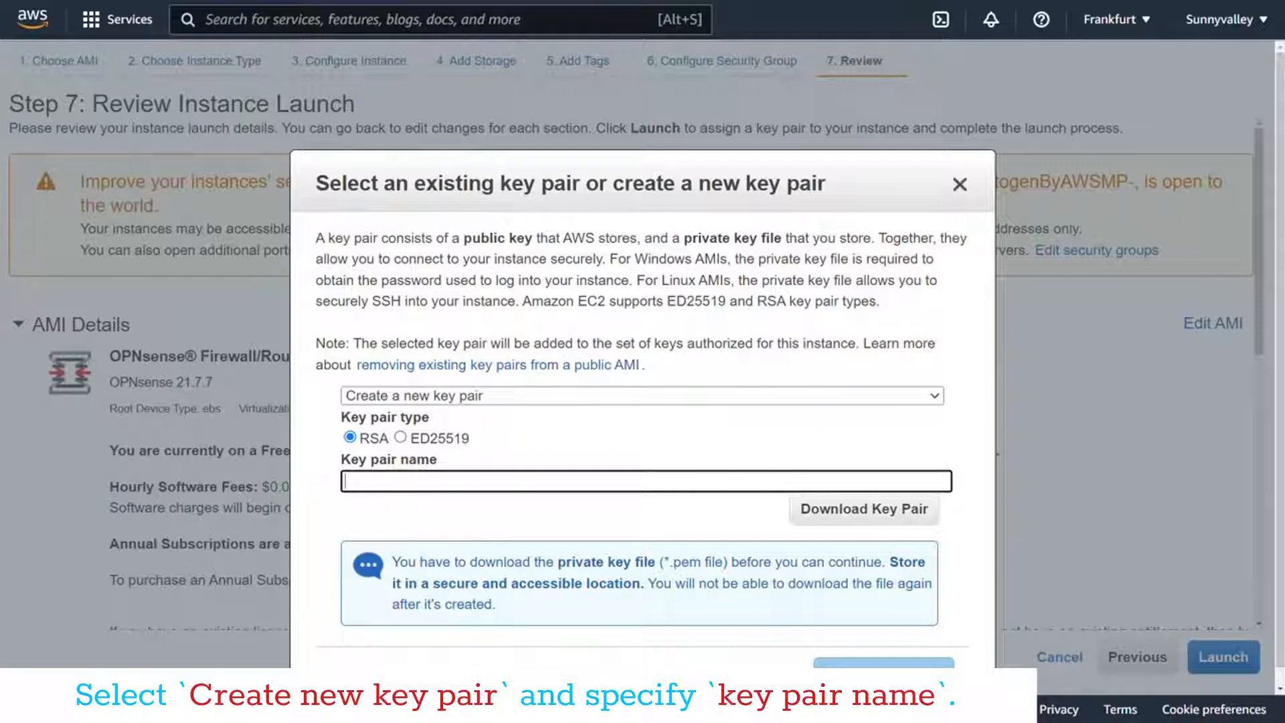
{"action": "type", "text": "opnsense"}
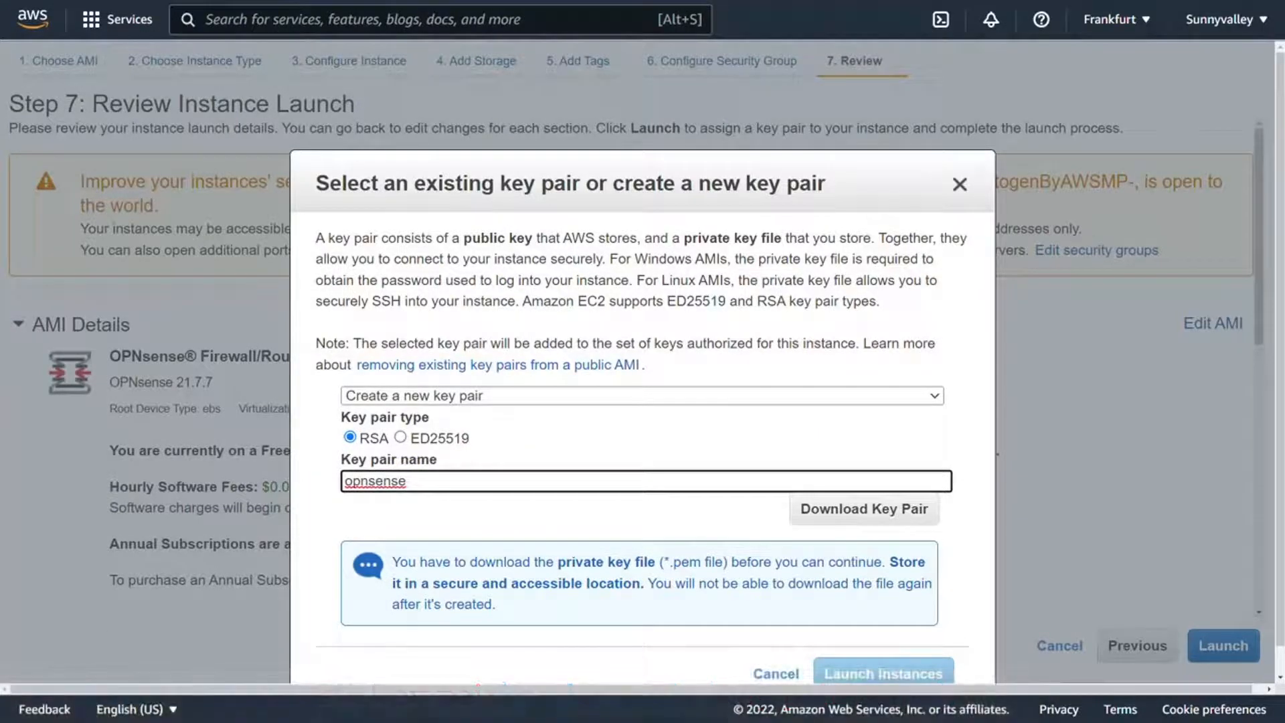
{"action": "left_click", "coordinate": [900, 514]}
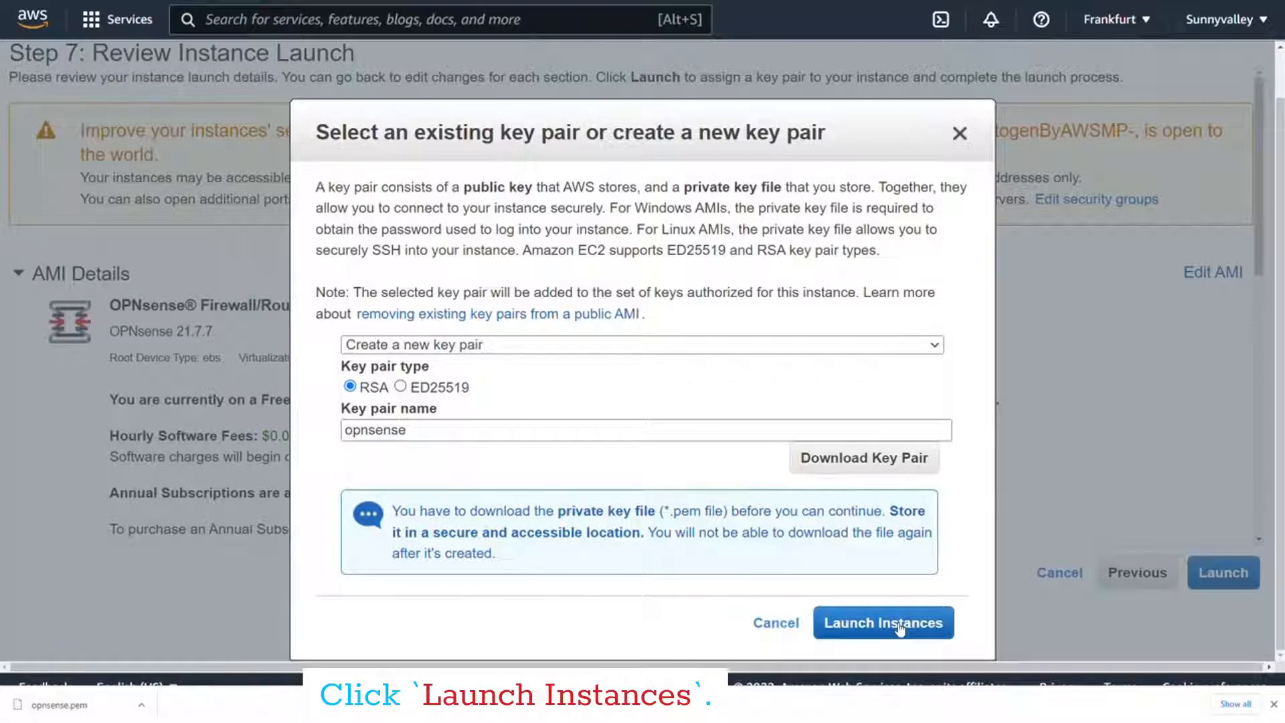
Step: Launch the instance and go to the EC2 instances list
{"action": "left_click", "coordinate": [899, 626]}
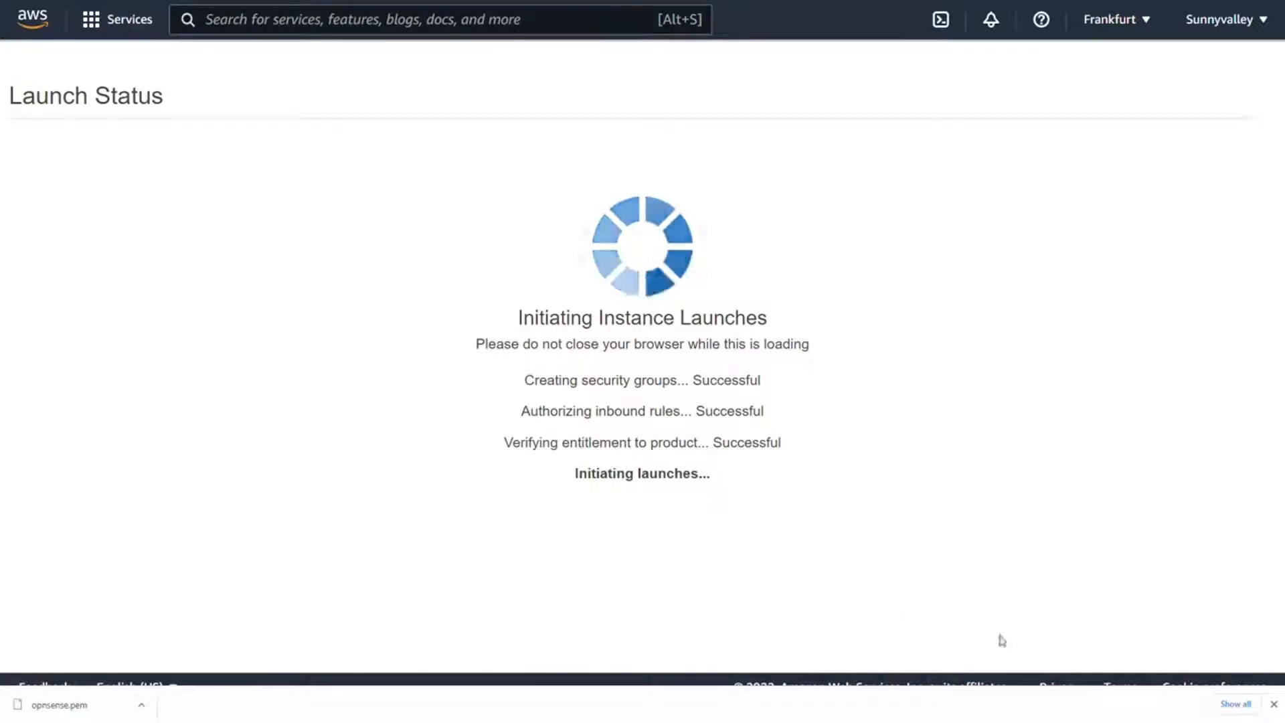
{"action": "left_click", "coordinate": [1274, 706]}
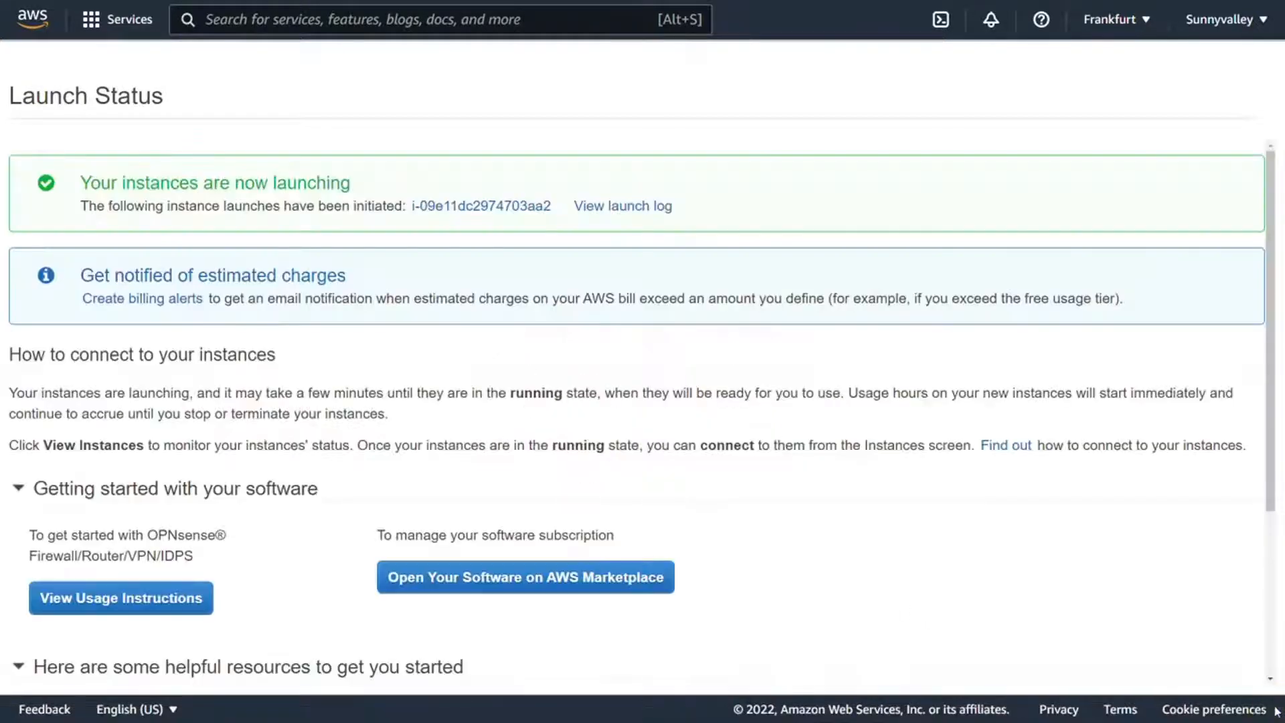
{"action": "scroll", "coordinate": [568, 367], "scroll_direction": "down", "scroll_amount": 4}
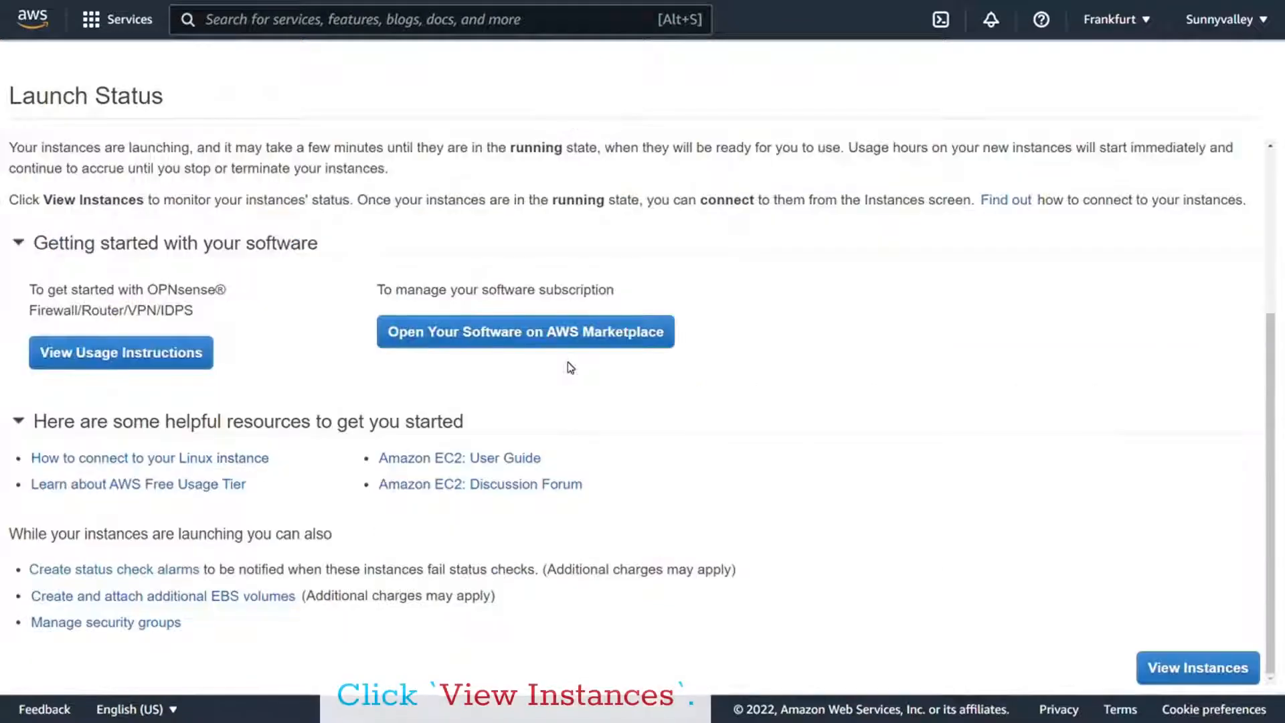
{"action": "left_click", "coordinate": [1197, 667]}
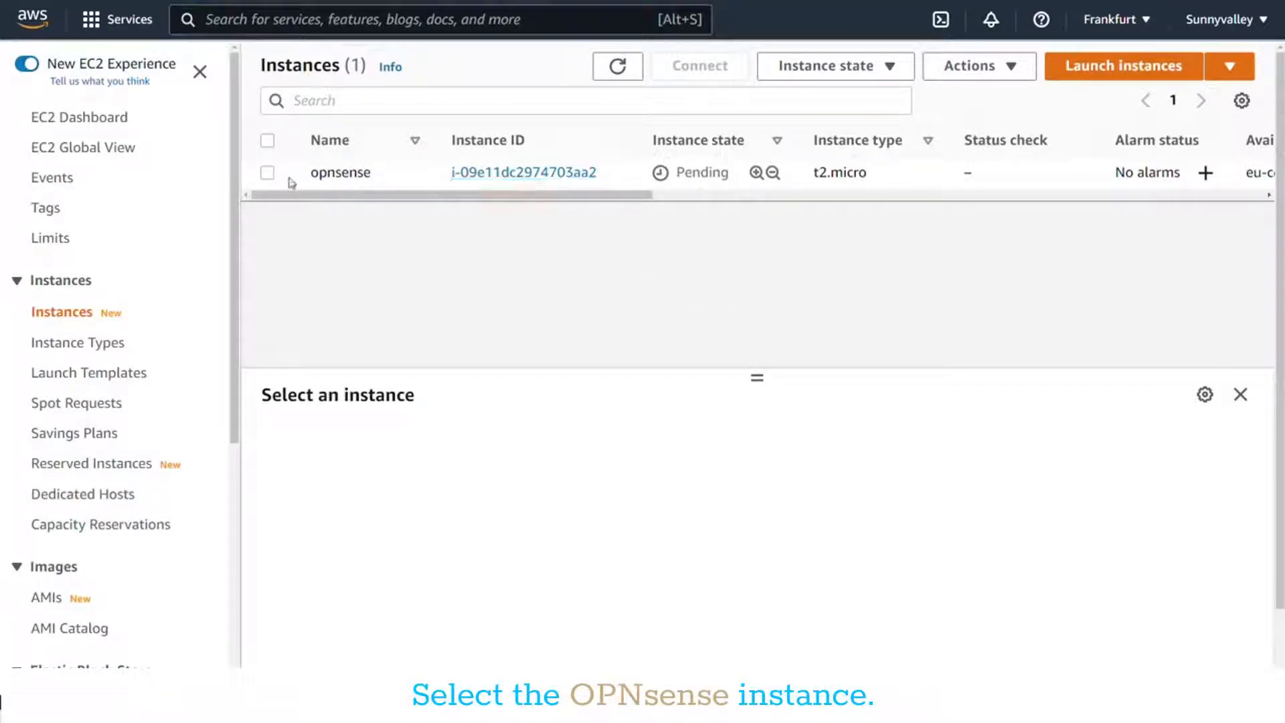
Step: Select the opnsense instance and open its system log
{"action": "left_click", "coordinate": [267, 175]}
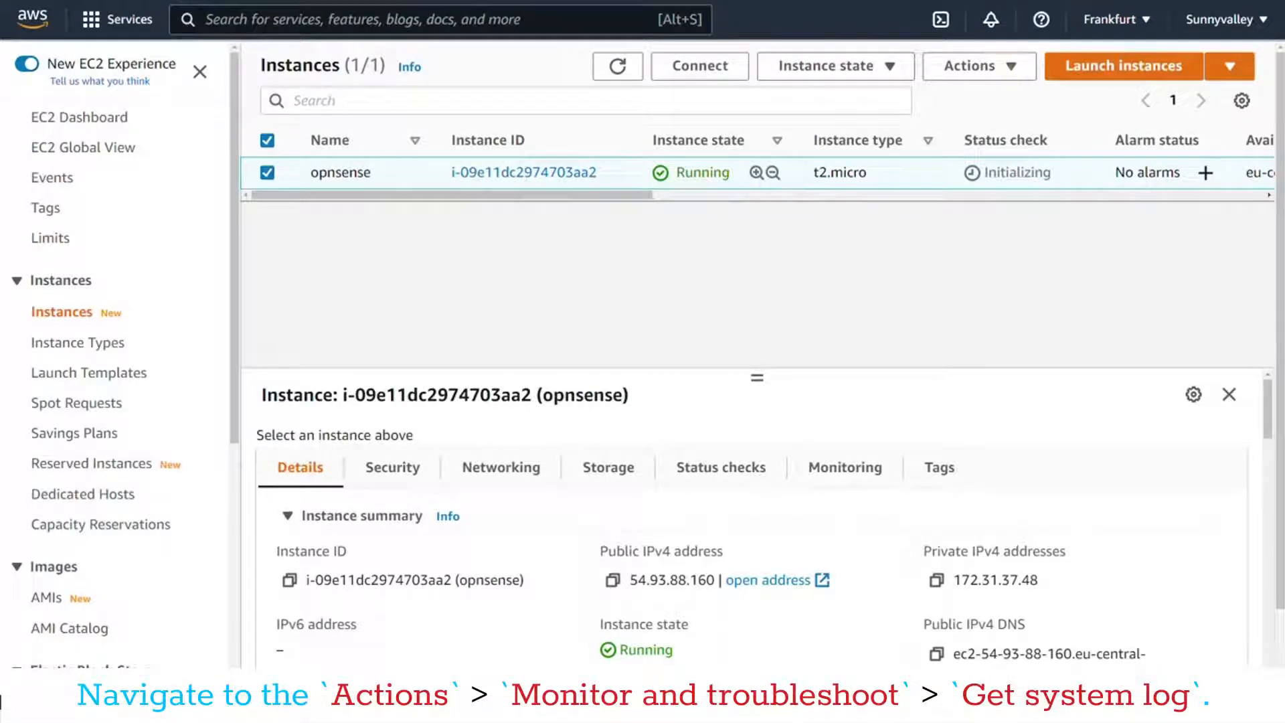
{"action": "left_click", "coordinate": [1009, 69]}
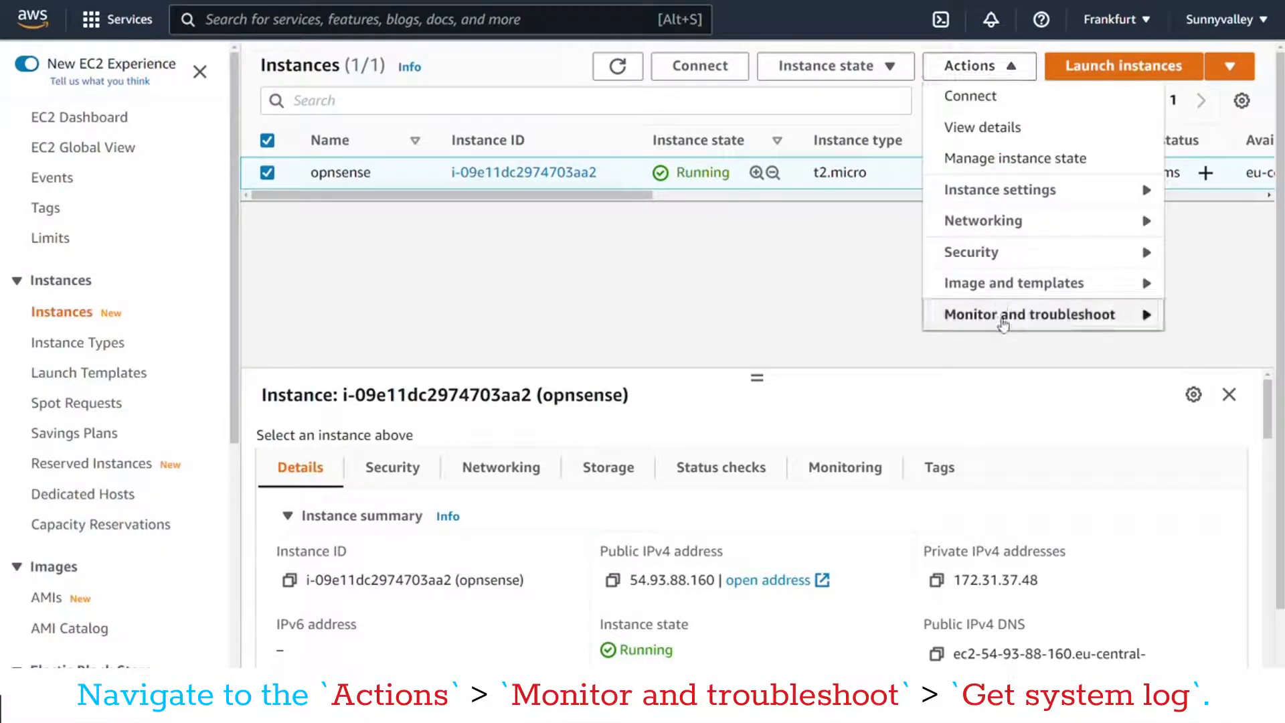
{"action": "mouse_move", "coordinate": [1002, 323]}
{"action": "left_click", "coordinate": [773, 314]}
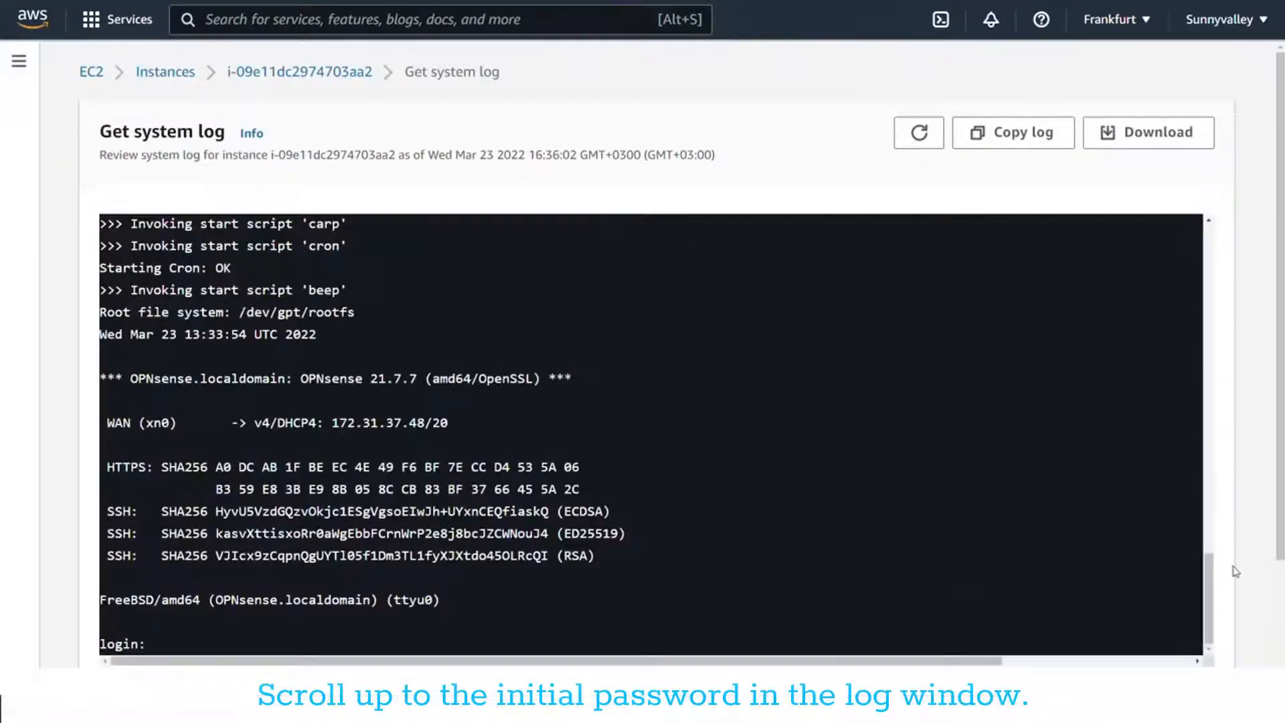
Step: Find and highlight the initial ec2-user and root passwords in the system log
{"action": "left_click_drag", "start_coordinate": [1211, 583], "coordinate": [1216, 492]}
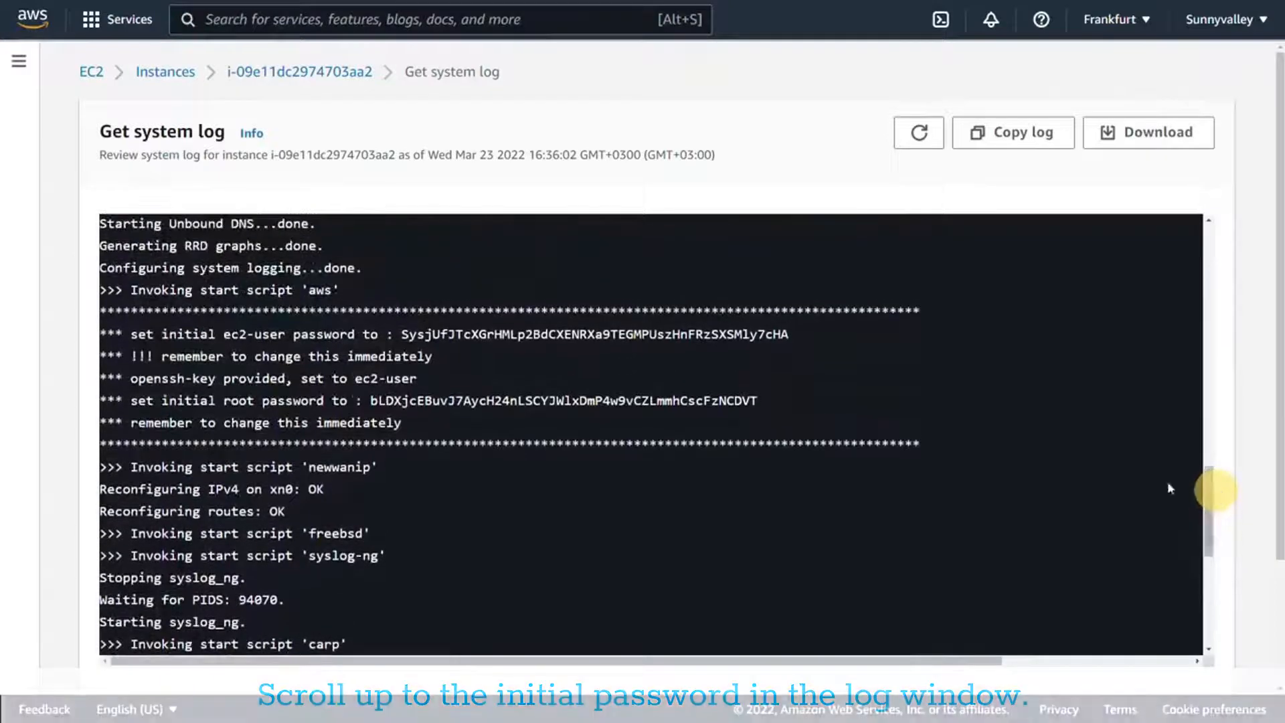
{"action": "left_click_drag", "start_coordinate": [122, 334], "coordinate": [507, 356]}
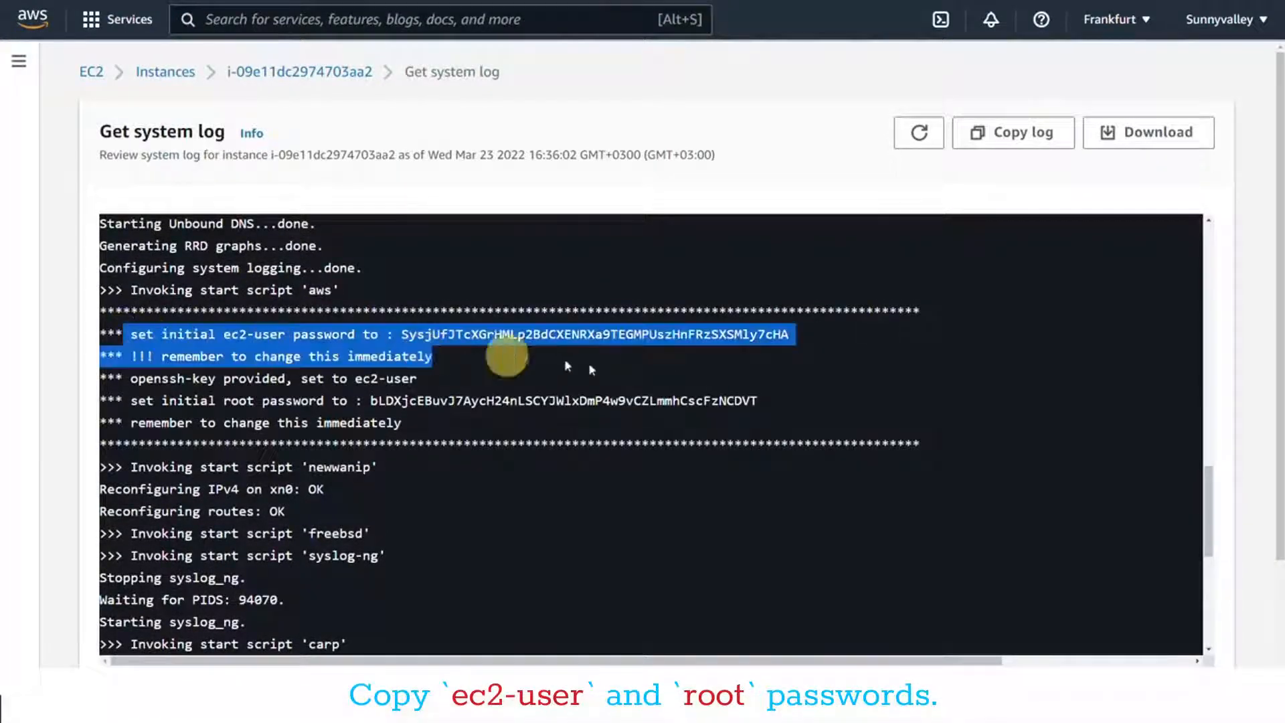
{"action": "left_click_drag", "start_coordinate": [591, 369], "coordinate": [771, 410]}
{"action": "left_click", "coordinate": [796, 404]}
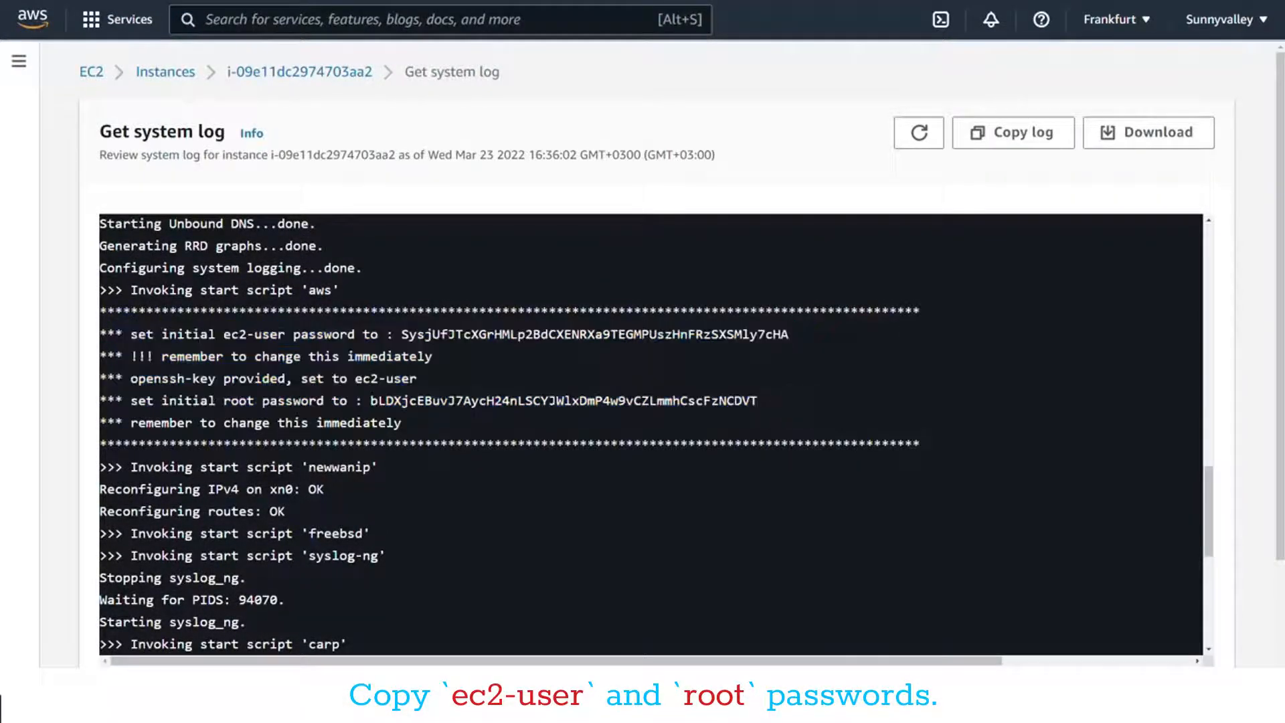
{"action": "double_click", "coordinate": [472, 400]}
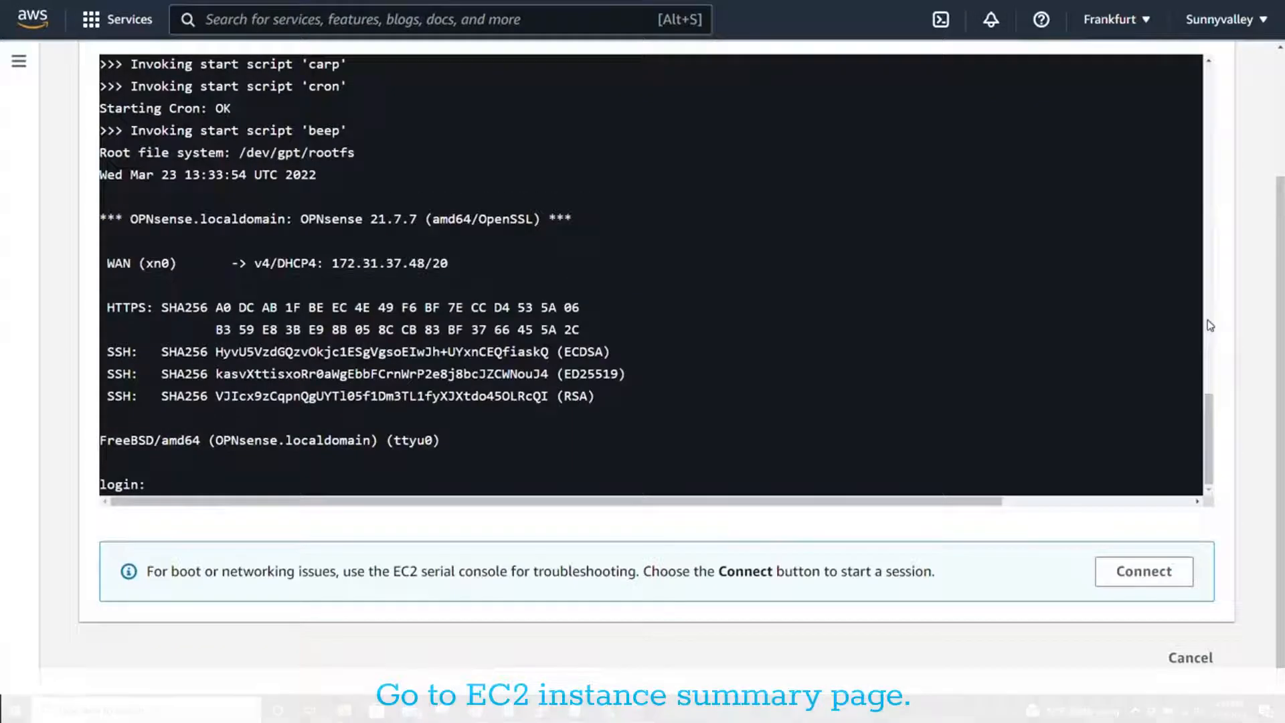
{"action": "scroll", "coordinate": [1178, 308], "scroll_direction": "up", "scroll_amount": 20}
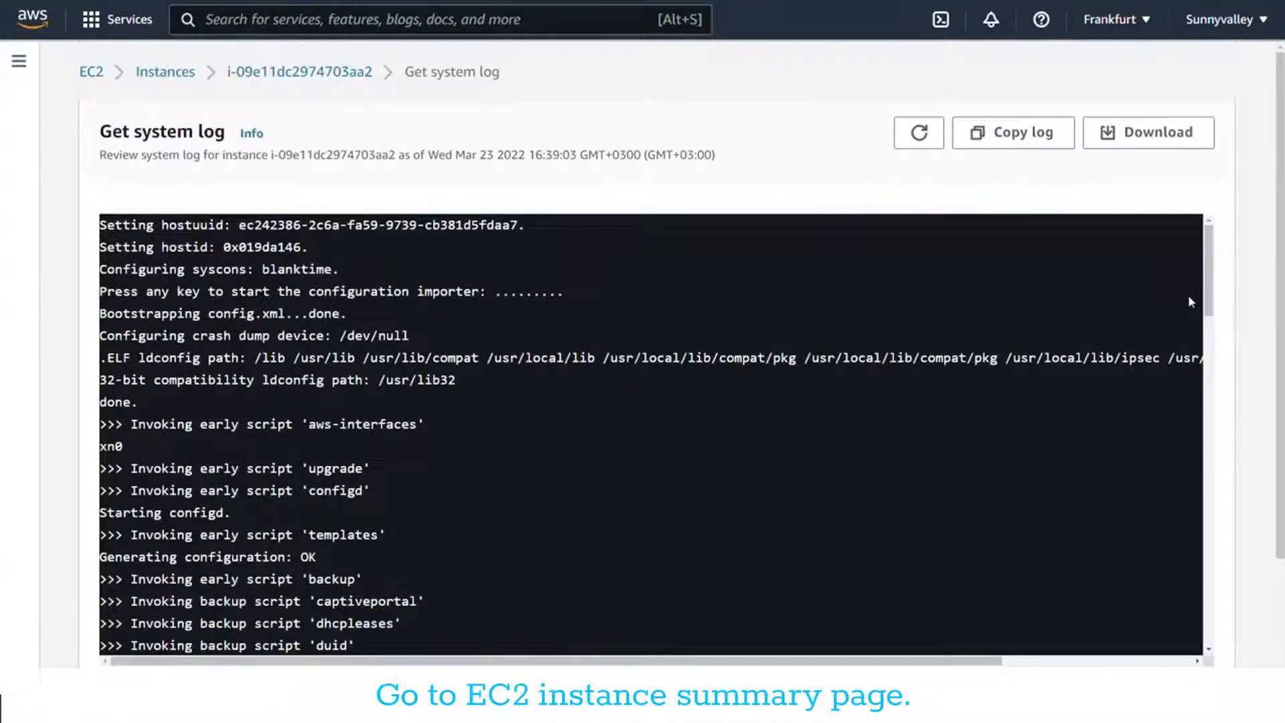
Step: Open the public IPv4 address from the opnsense instance's summary and log in to OPNsense as root with the initial password
{"action": "left_click", "coordinate": [299, 72]}
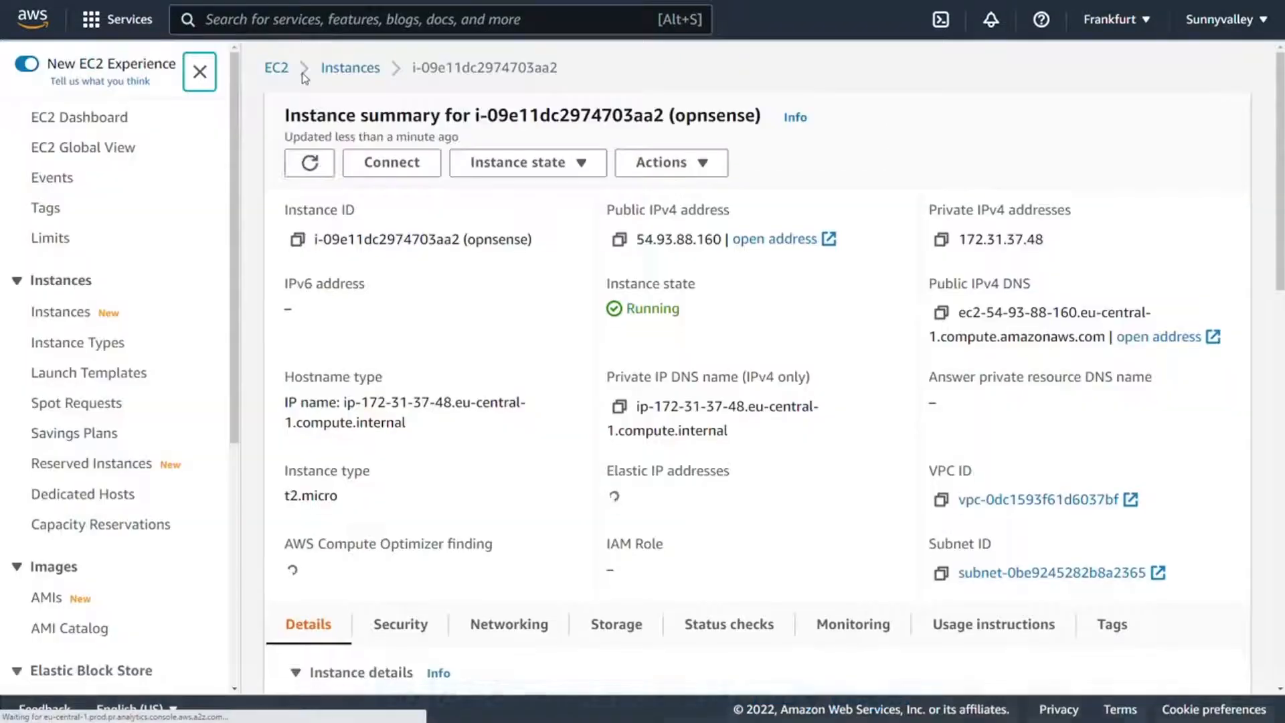
{"action": "left_click", "coordinate": [812, 240]}
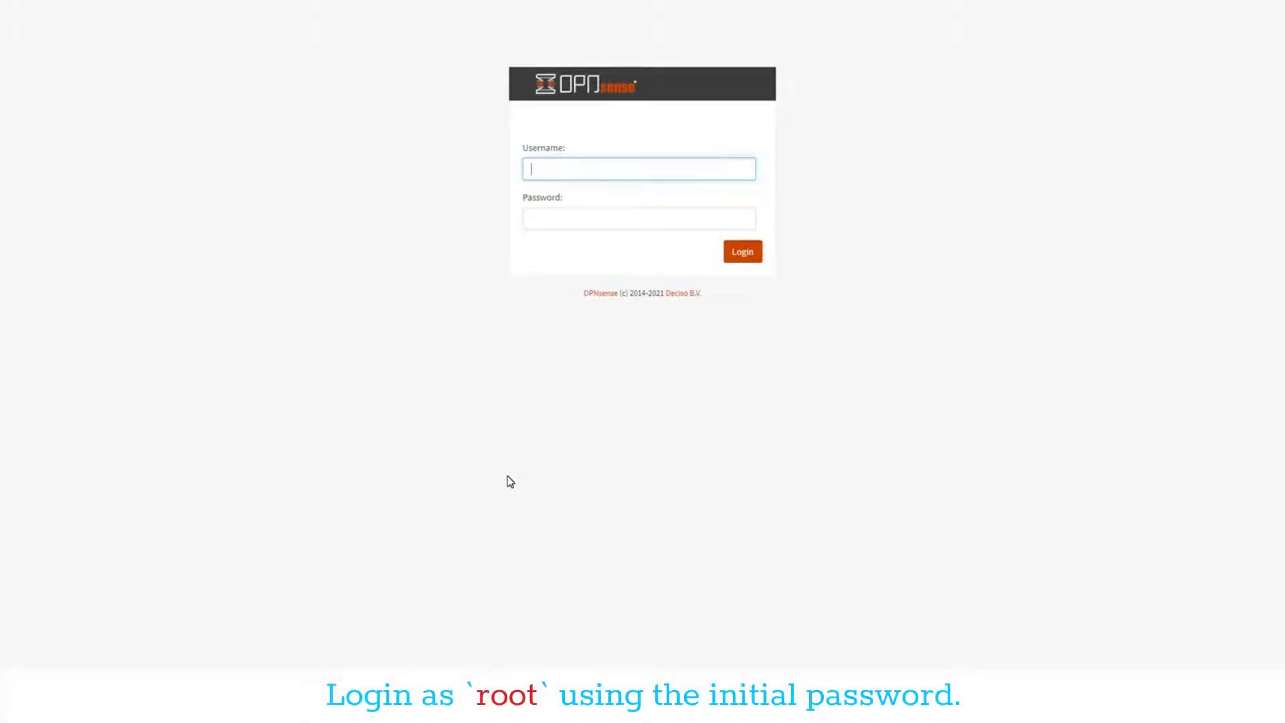
{"action": "type", "text": "root"}
{"action": "key", "text": "Tab"}
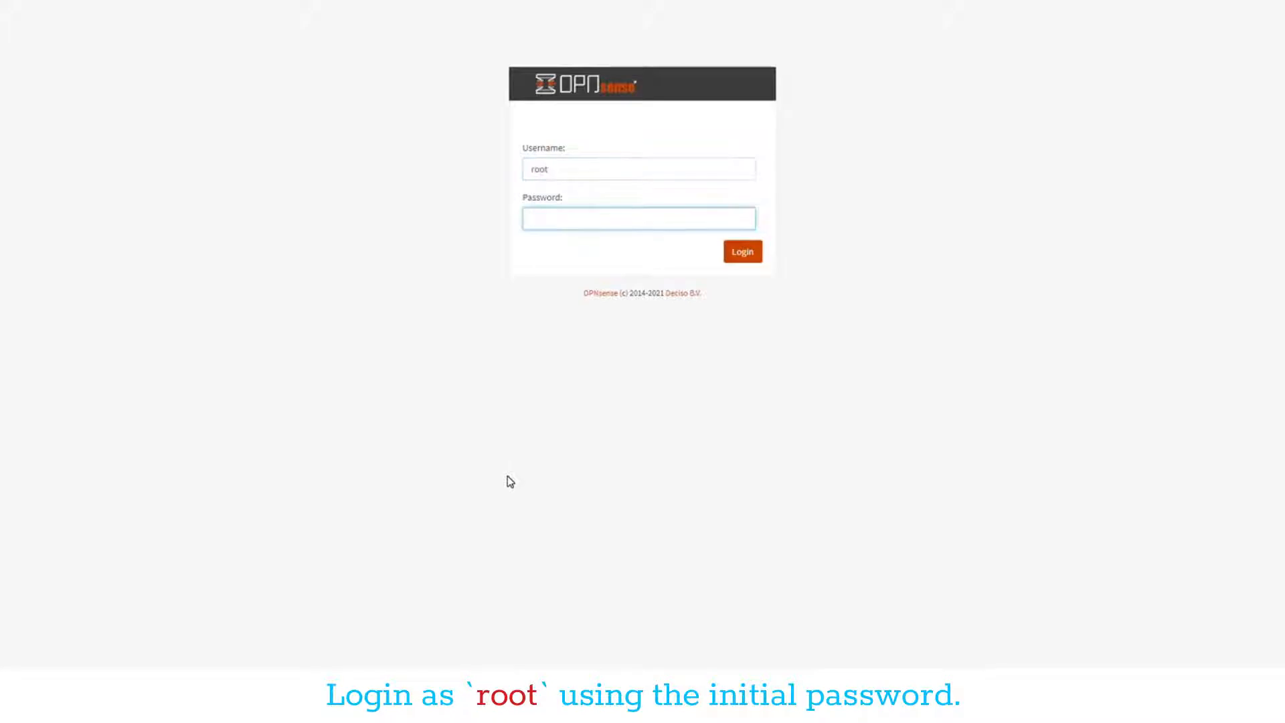
{"action": "key", "text": "ctrl+v"}
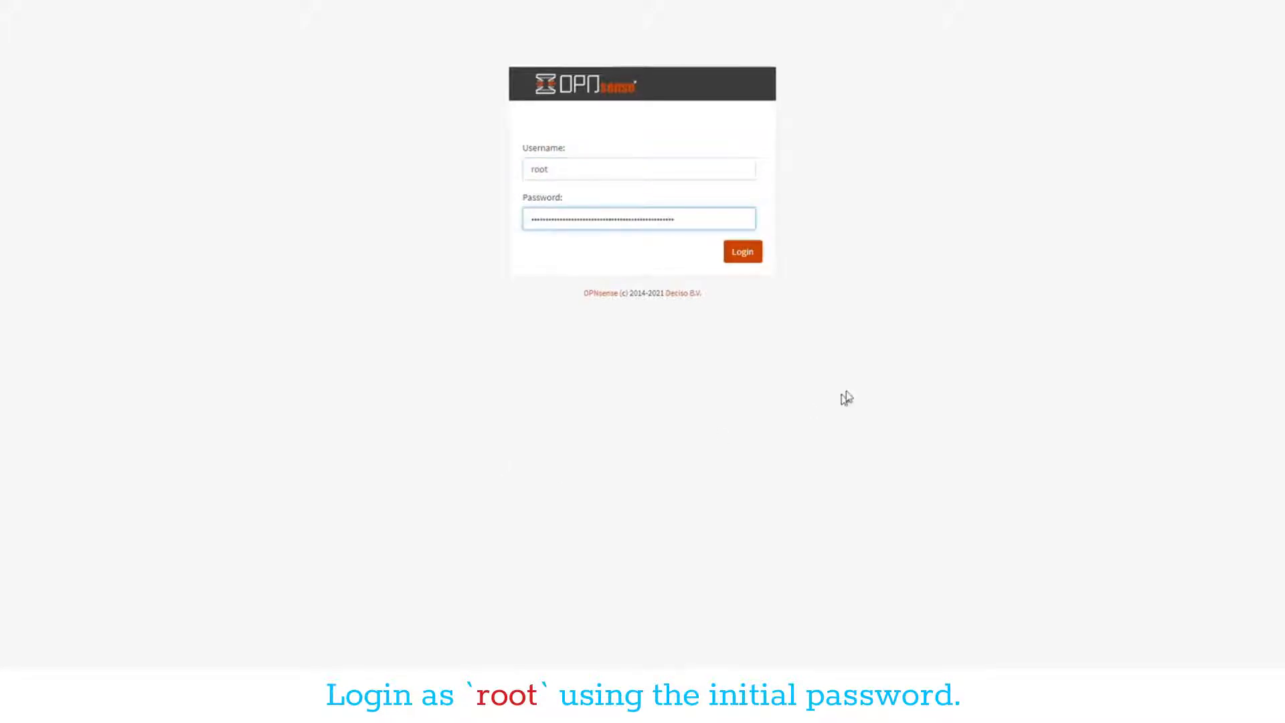
{"action": "left_click", "coordinate": [746, 257]}
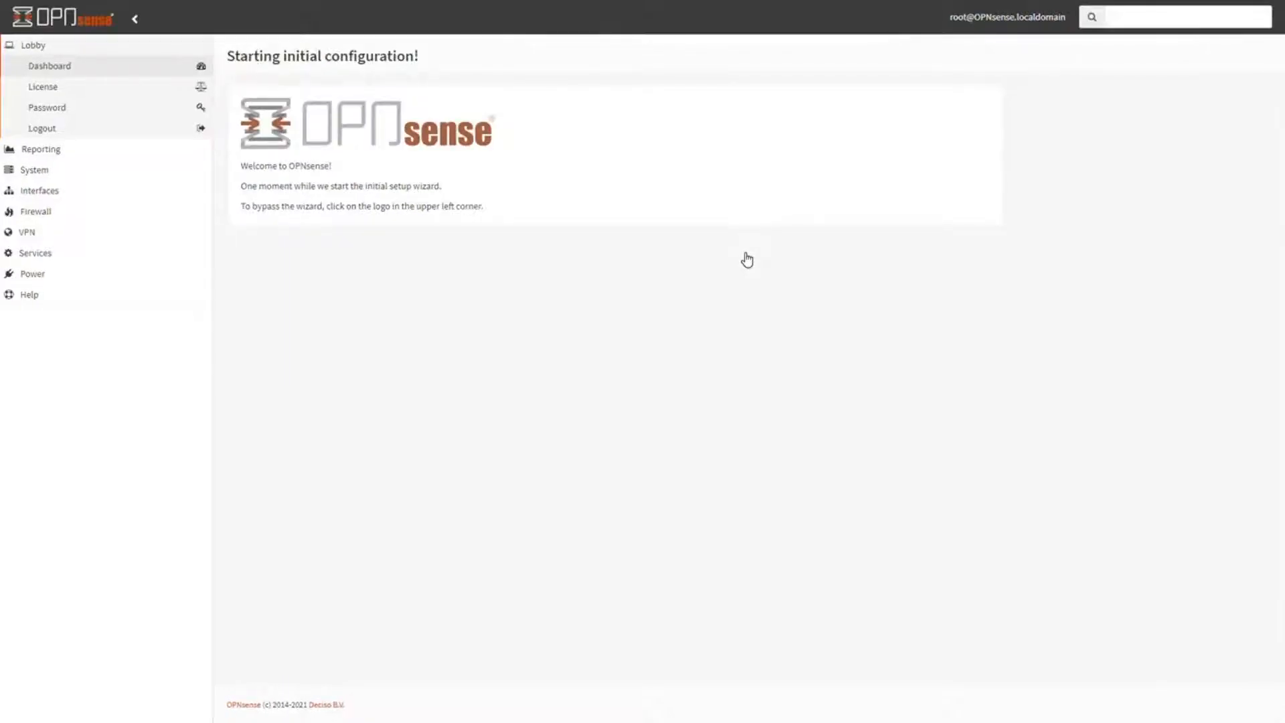
Step: Start the initial setup wizard and accept the default general information and time server settings
{"action": "key", "text": "ctrl+plus"}
{"action": "key", "text": "ctrl+plus"}
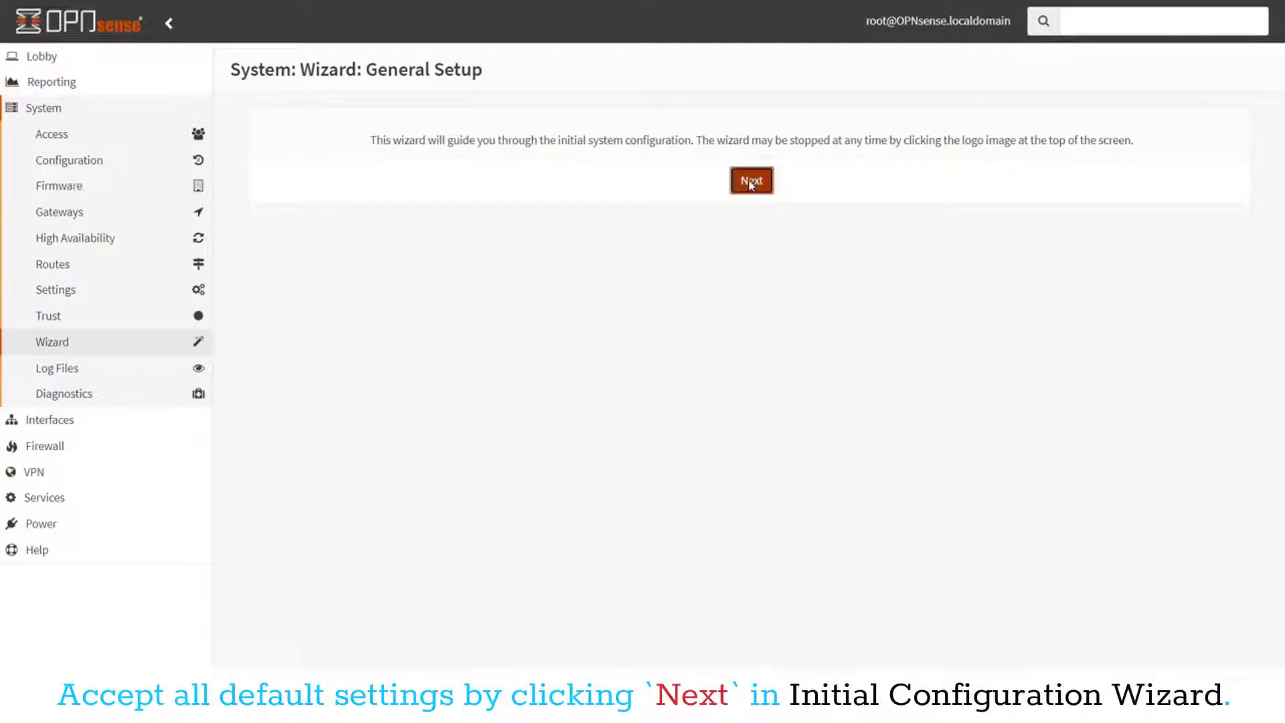
{"action": "left_click", "coordinate": [751, 184]}
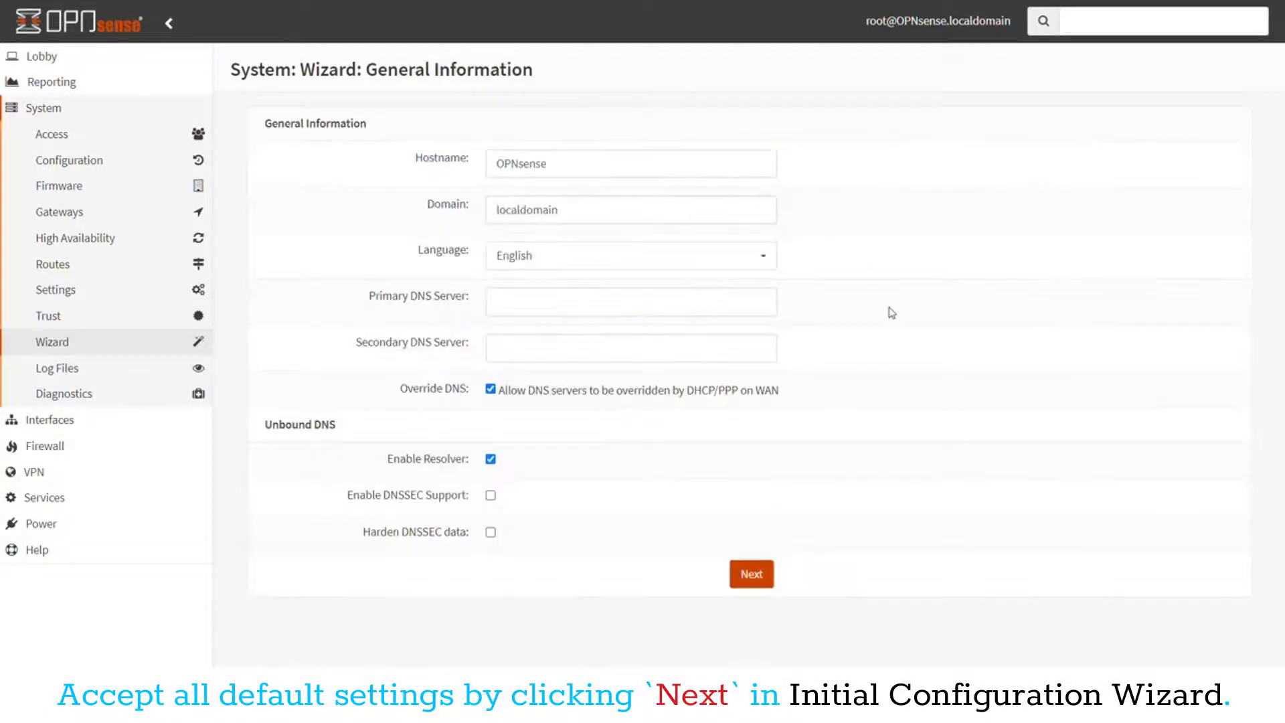
{"action": "left_click", "coordinate": [755, 577]}
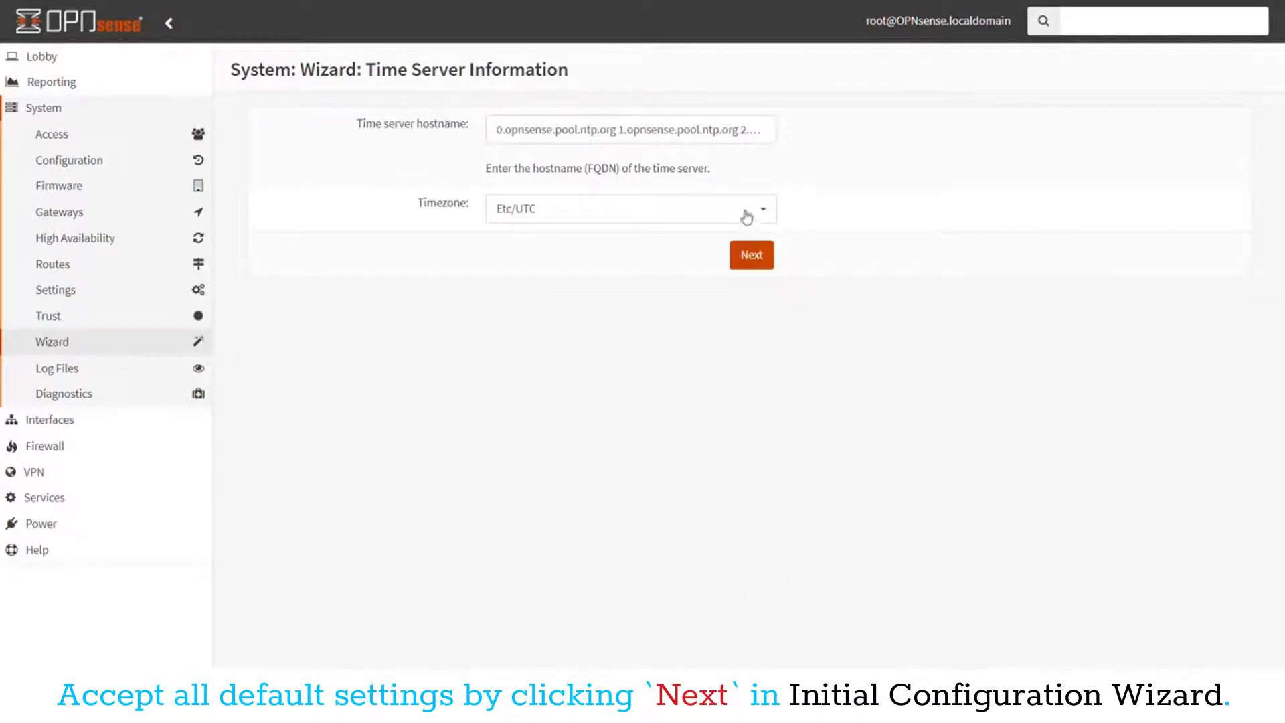
{"action": "left_click", "coordinate": [752, 265]}
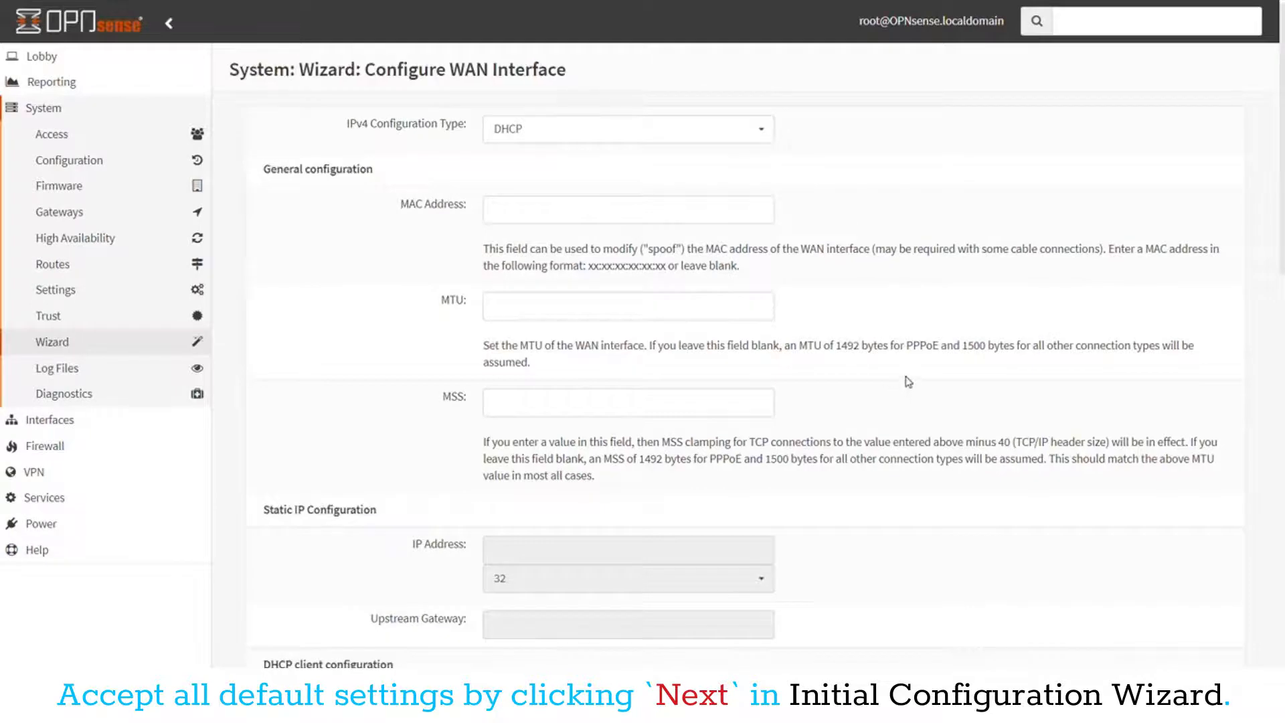
Step: Accept the wizard's default WAN and LAN interface settings
{"action": "scroll", "coordinate": [908, 382], "scroll_direction": "down", "scroll_amount": 20}
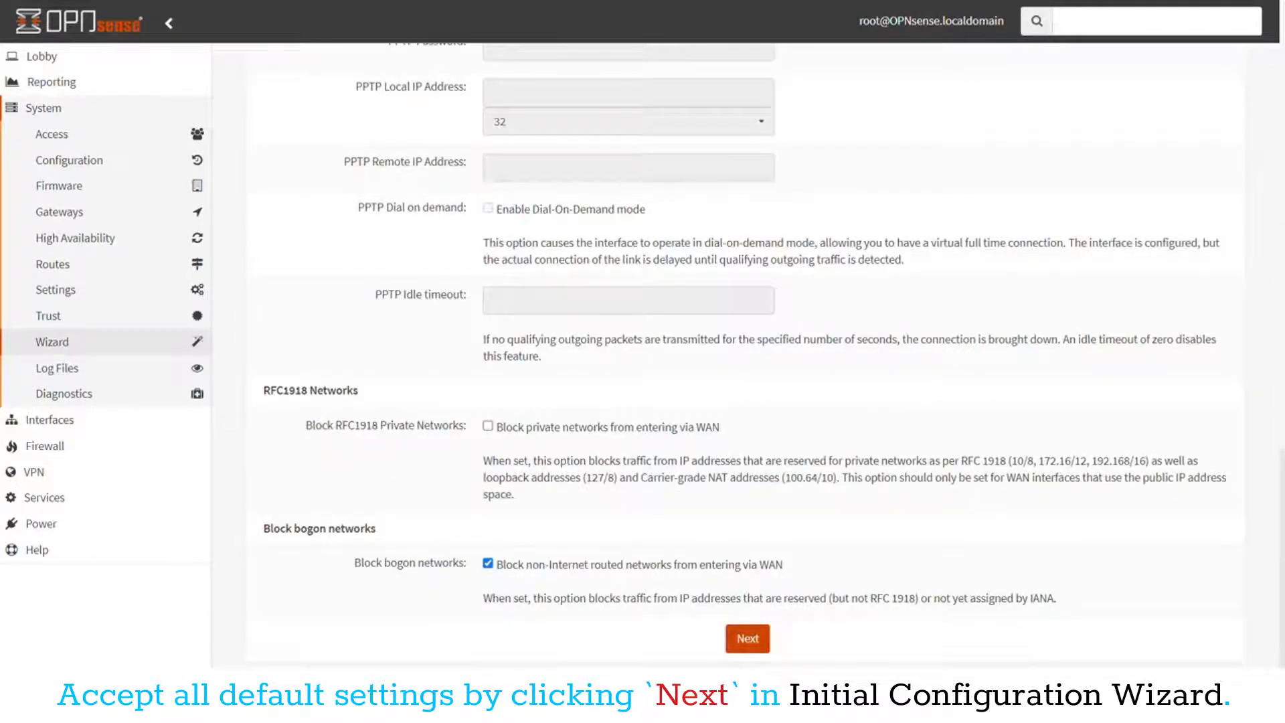
{"action": "left_click", "coordinate": [747, 639]}
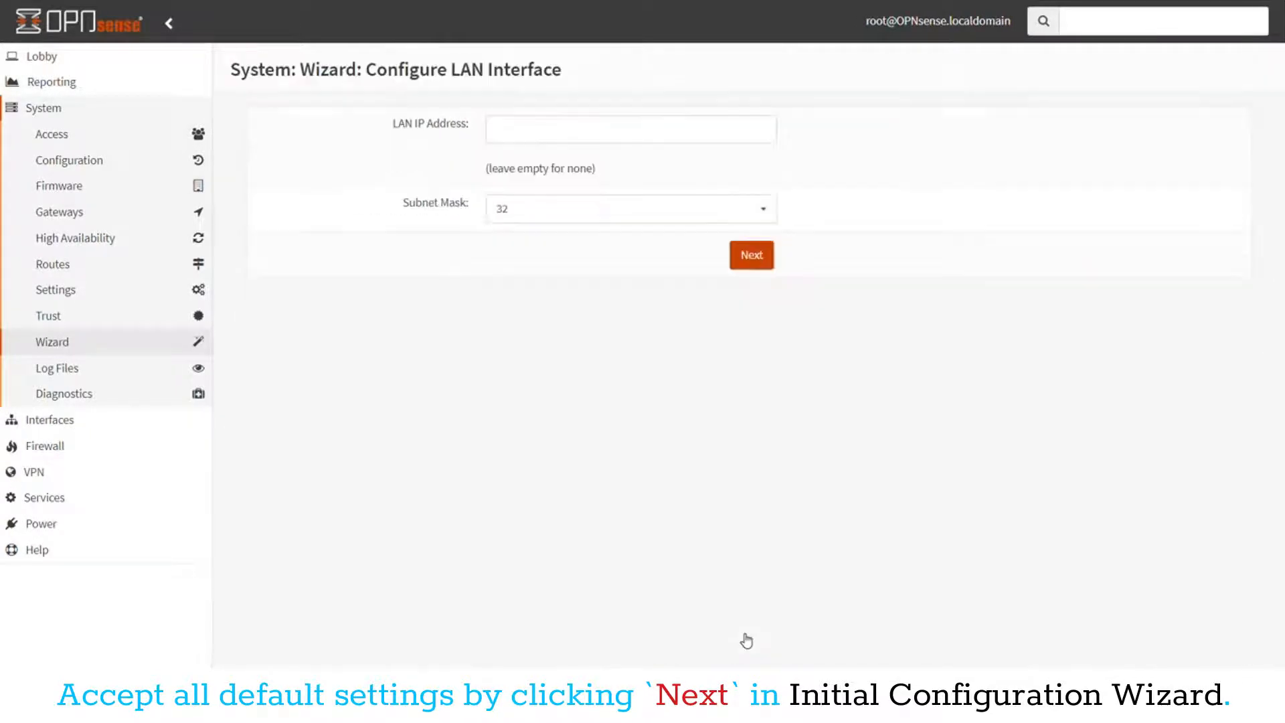
{"action": "left_click", "coordinate": [755, 262]}
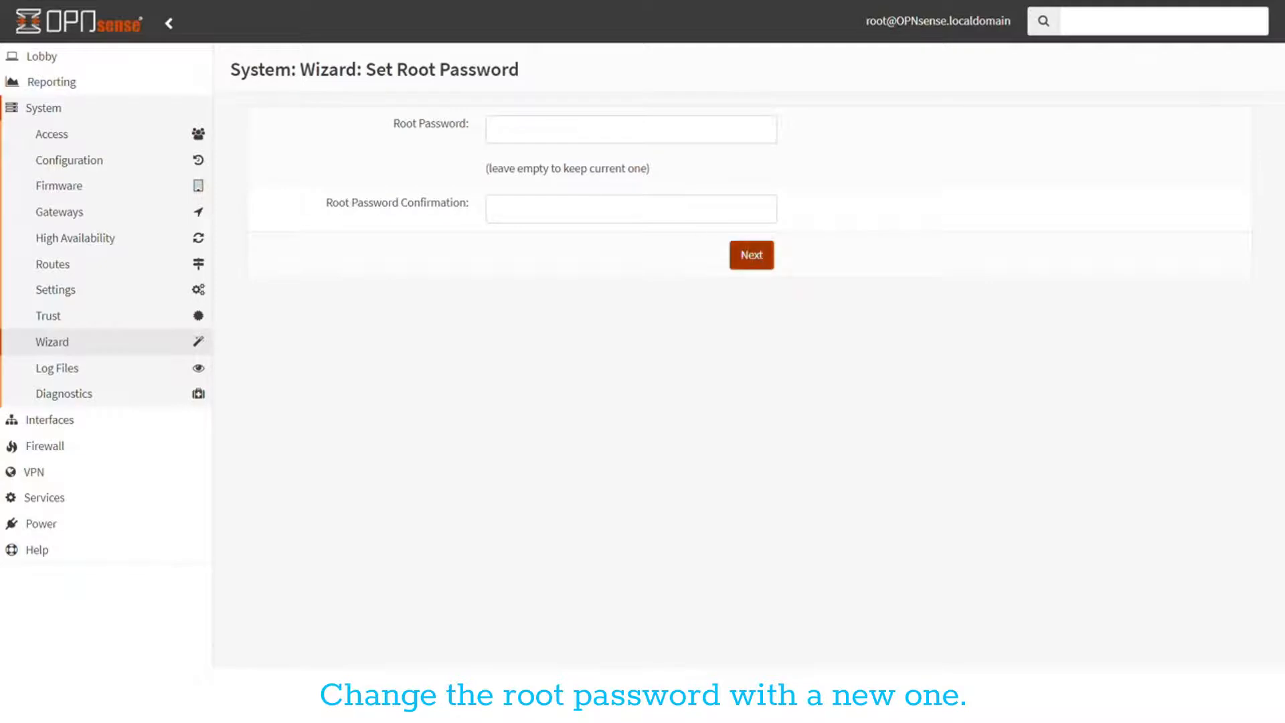
Step: Enter and confirm a new root password in the setup wizard and submit it
{"action": "left_click", "coordinate": [594, 130]}
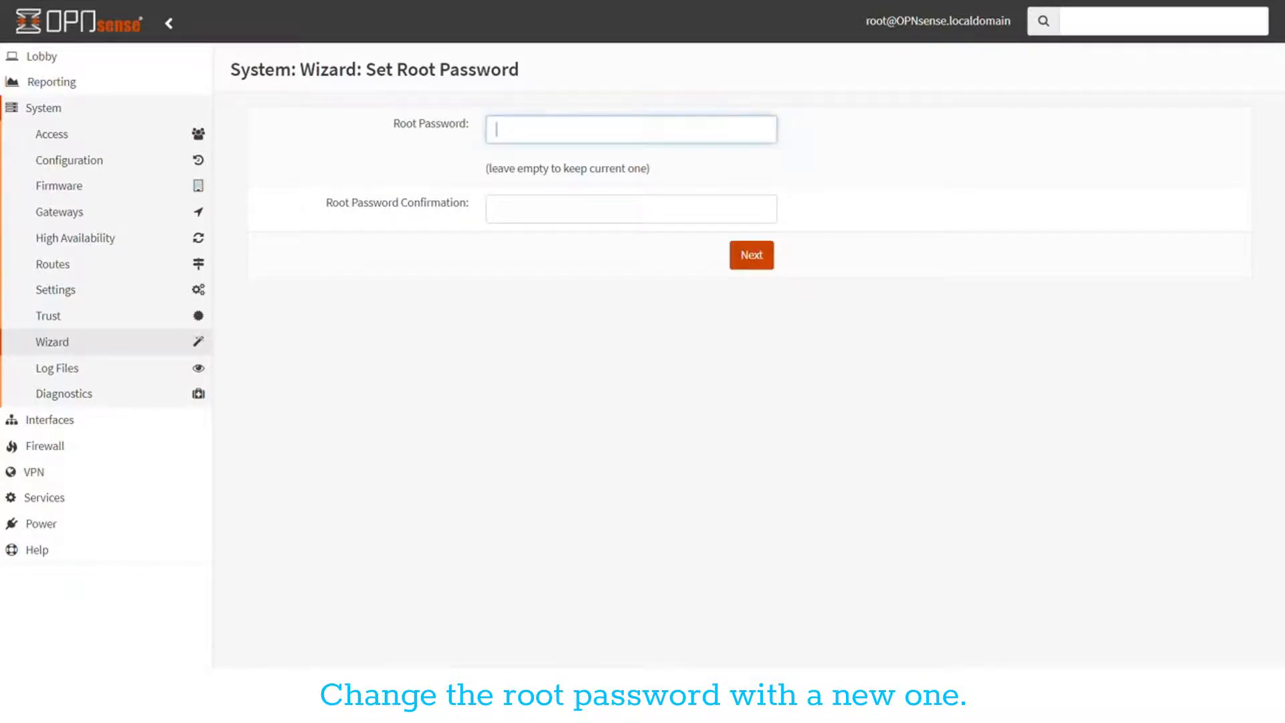
{"action": "key", "text": "ctrl+v"}
{"action": "key", "text": "Tab"}
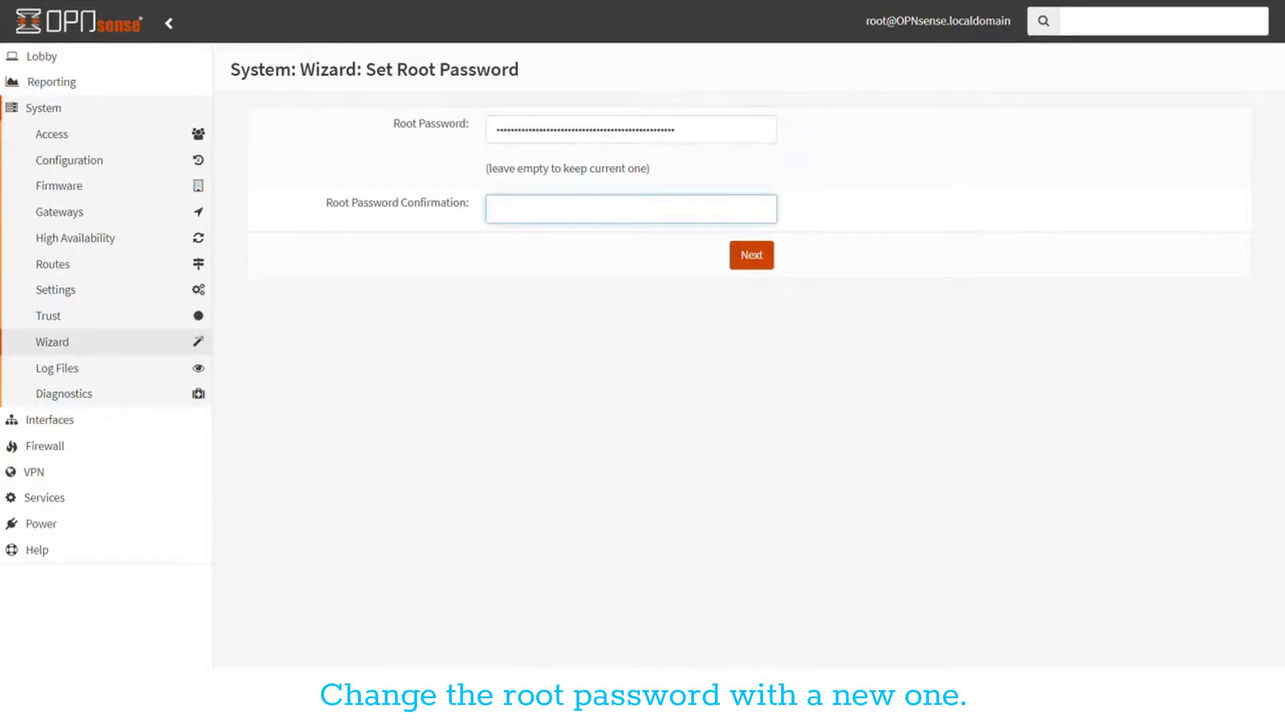
{"action": "key", "text": "ctrl+v"}
{"action": "left_click", "coordinate": [750, 262]}
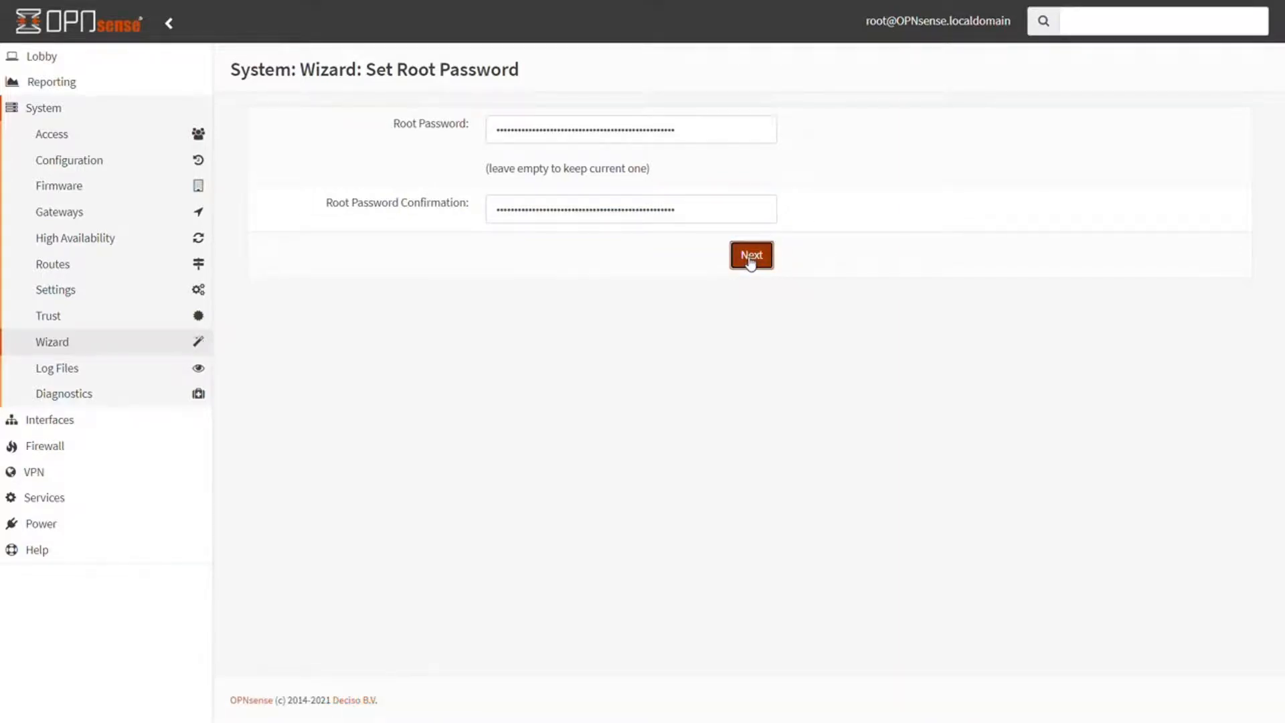
{"action": "left_click", "coordinate": [750, 258]}
Step: Apply the wizard's configuration to finish the initial setup and go to the OPNsense dashboard
{"action": "left_click", "coordinate": [766, 186]}
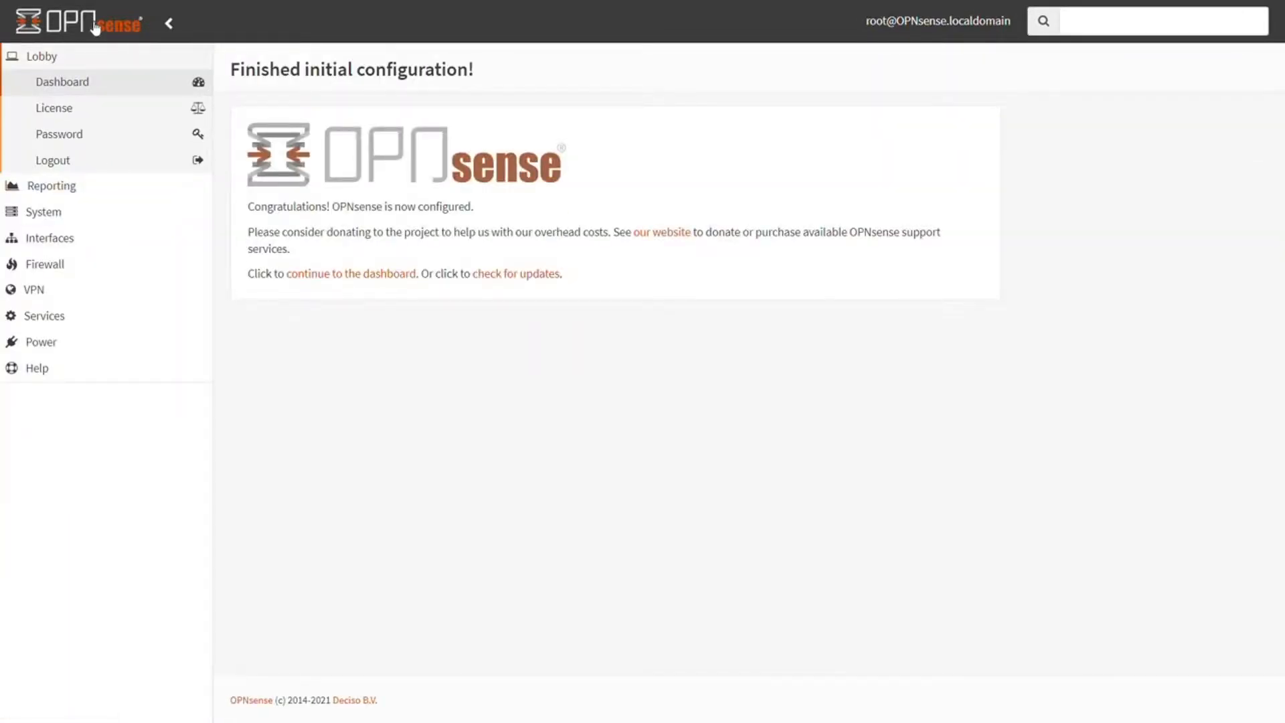
{"action": "left_click", "coordinate": [74, 87]}
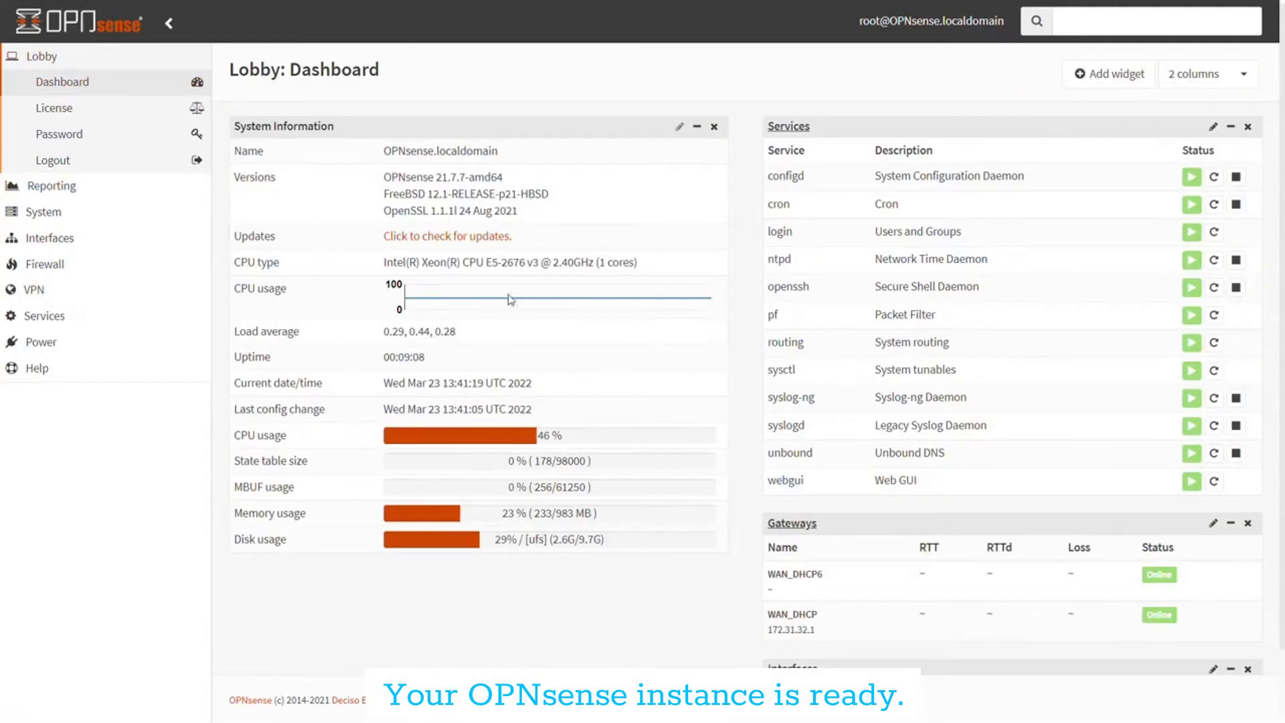
{"action": "left_click", "coordinate": [52, 264]}
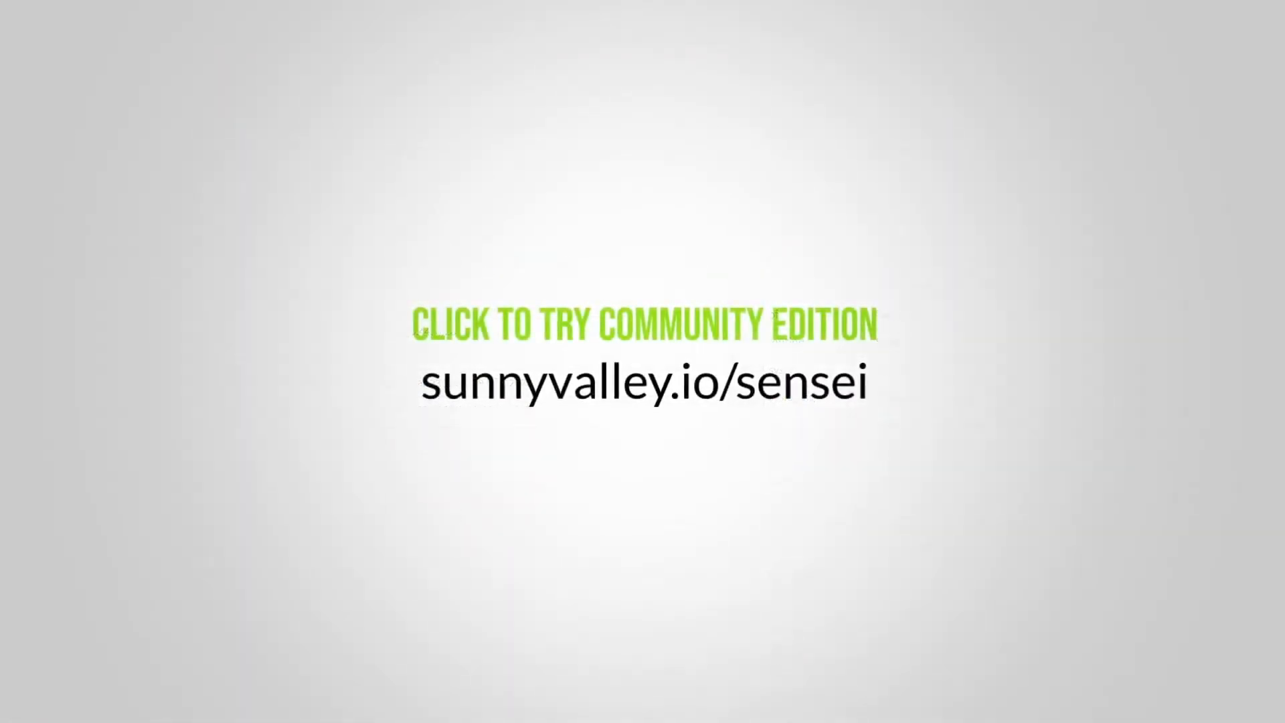